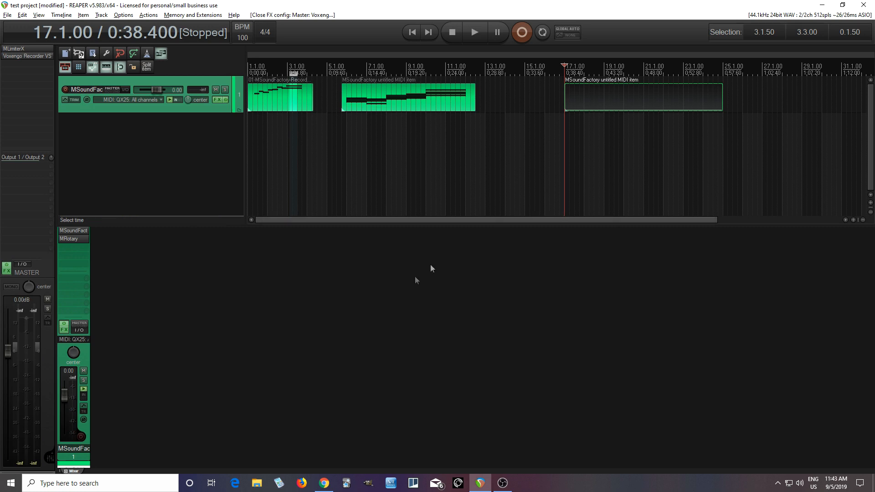
# - Open the MRotary effect on the MSoundFactory track and move its window to the middle of the screen
pyautogui.click(73, 239)
pyautogui.moveTo(197, 34); pyautogui.dragTo(439, 146)
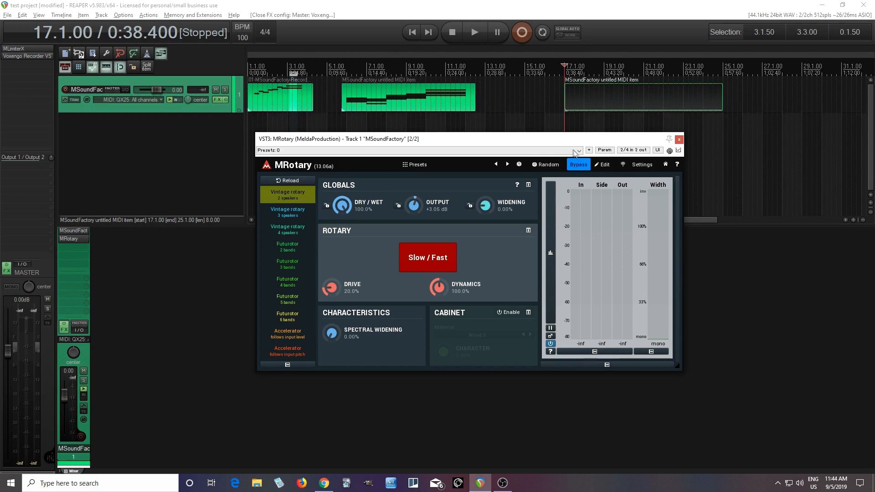
pyautogui.moveTo(567, 141); pyautogui.dragTo(579, 187)
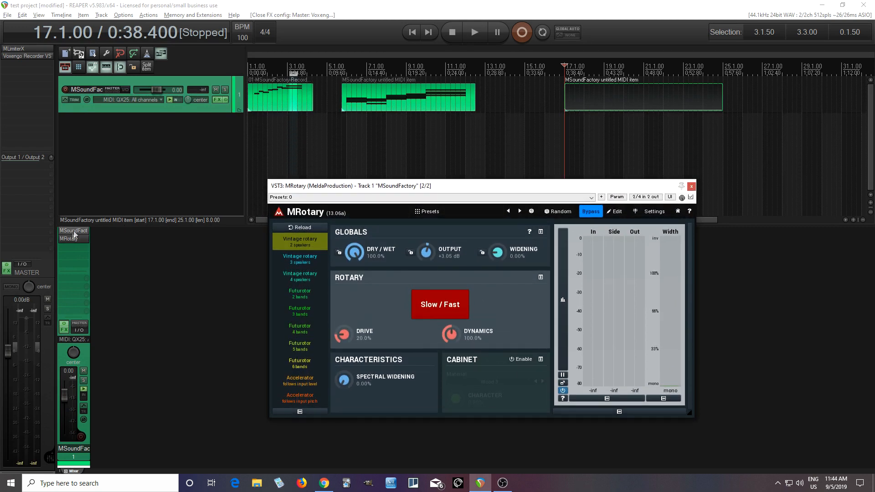
# - Check the sound loaded in the MSoundFactory instrument, then listen to the track with MRotary still bypassed
pyautogui.click(74, 231)
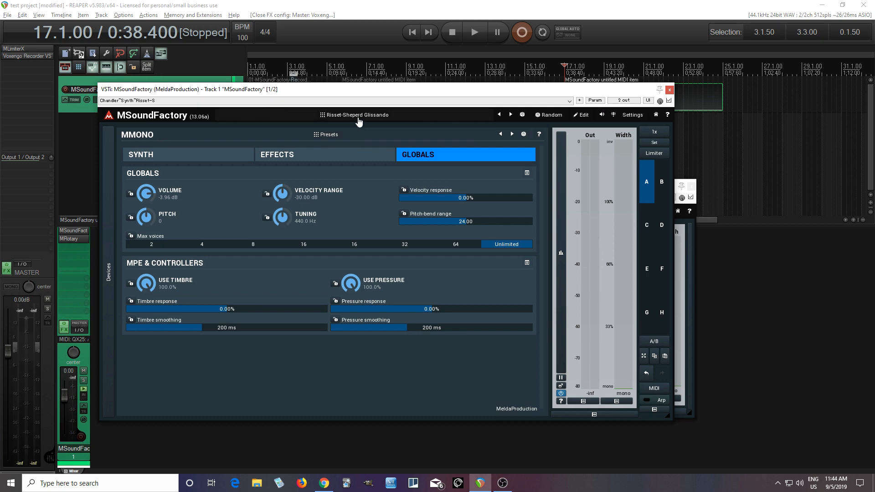
pyautogui.click(669, 91)
pyautogui.click(482, 29)
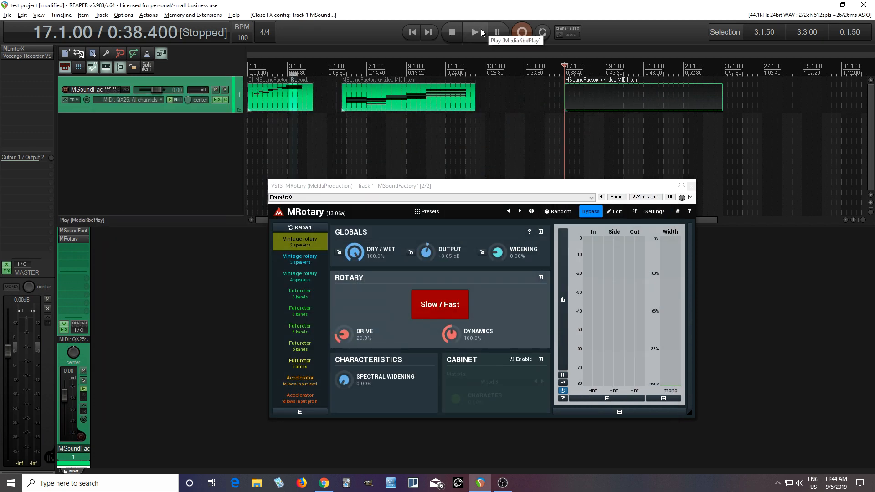
pyautogui.click(459, 35)
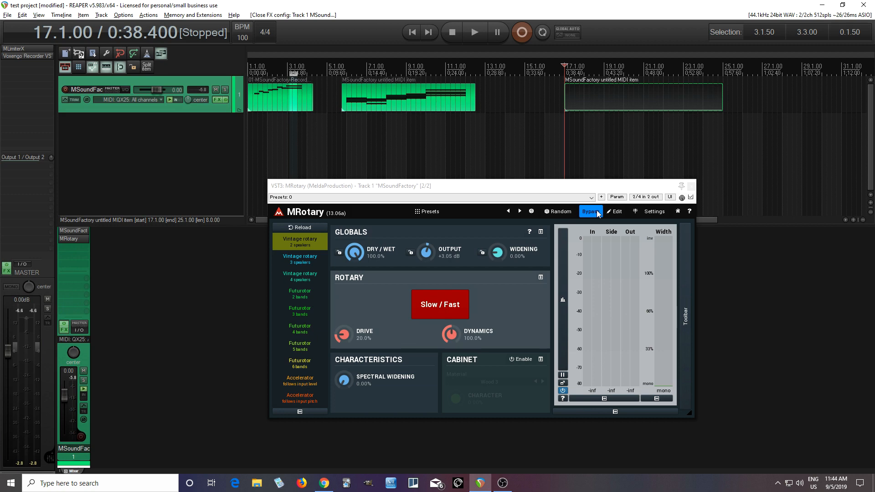
# - Load the Default preset in MRotary and set the number of rotary bands to 1
pyautogui.click(431, 212)
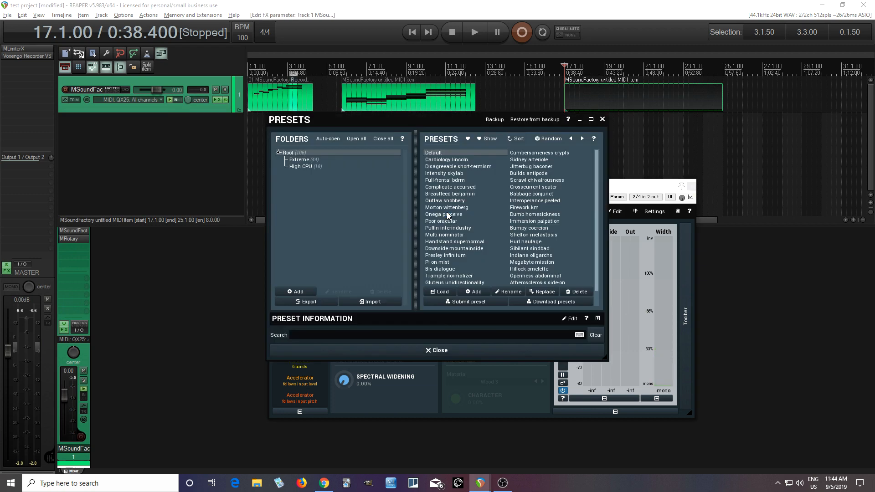
pyautogui.click(442, 153)
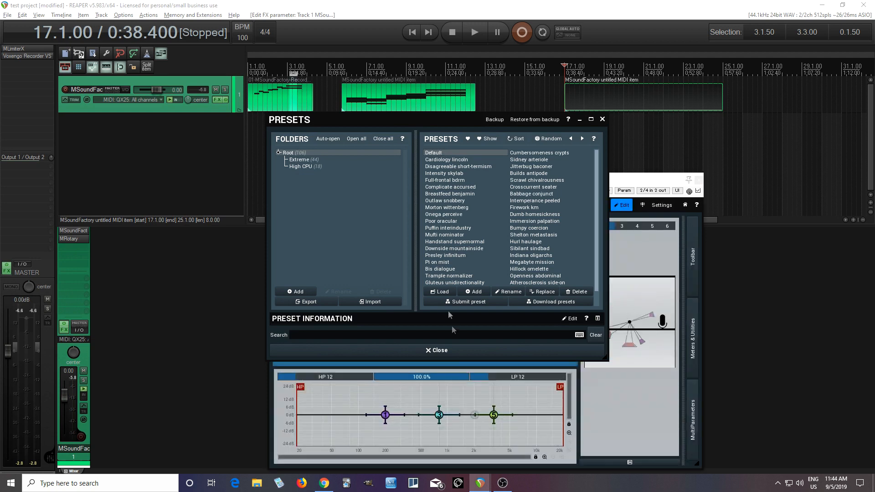
pyautogui.click(449, 350)
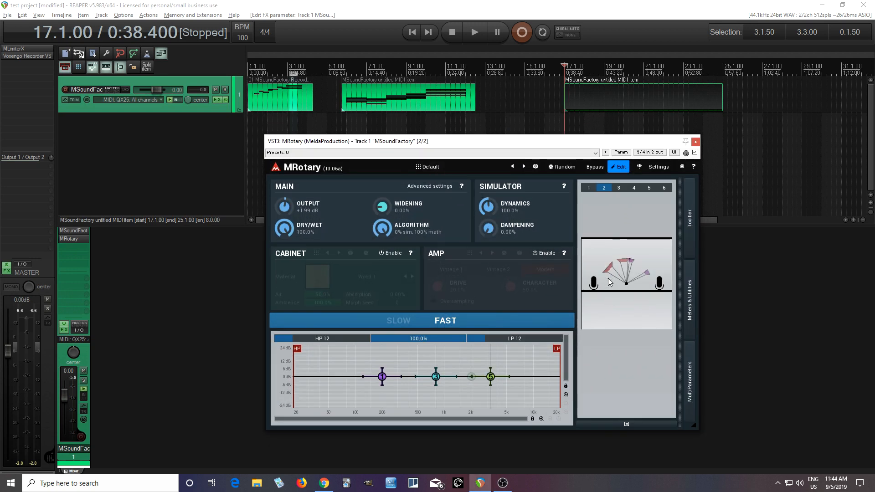
pyautogui.click(592, 191)
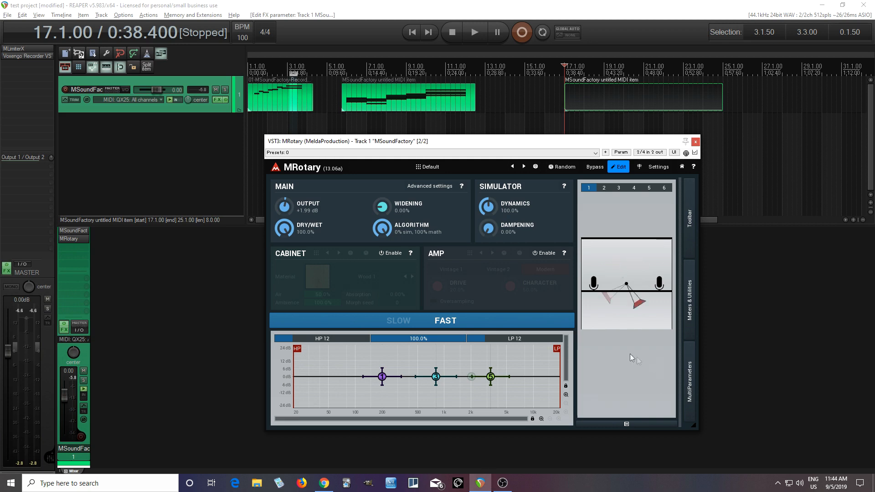
# - Switch the rotary speed from fast to slow while listening to the track, ending playback after the comparison
pyautogui.click(474, 33)
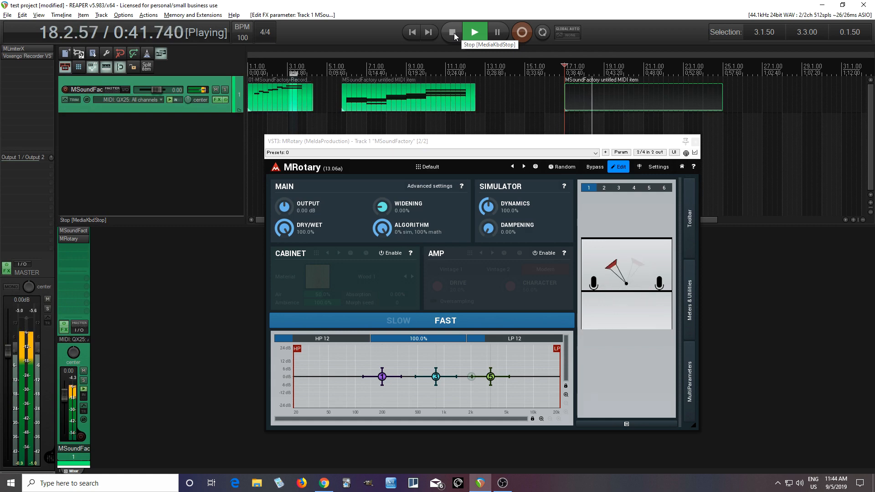
pyautogui.click(395, 322)
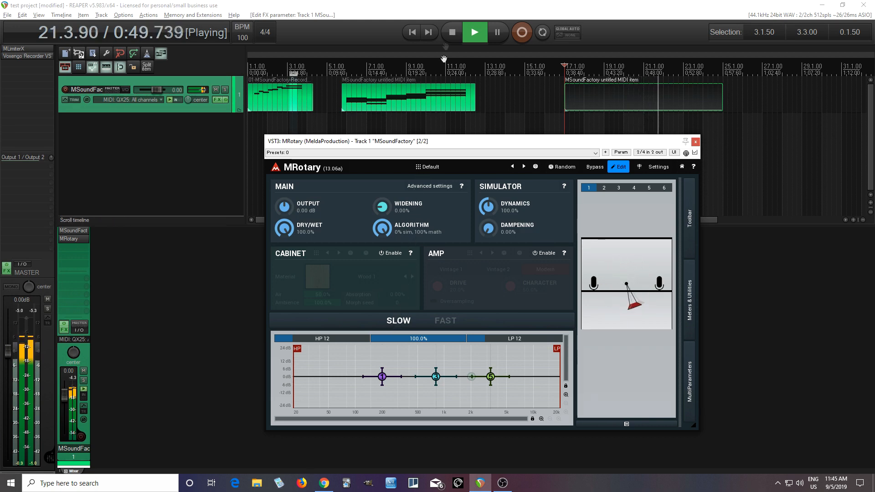
pyautogui.click(451, 30)
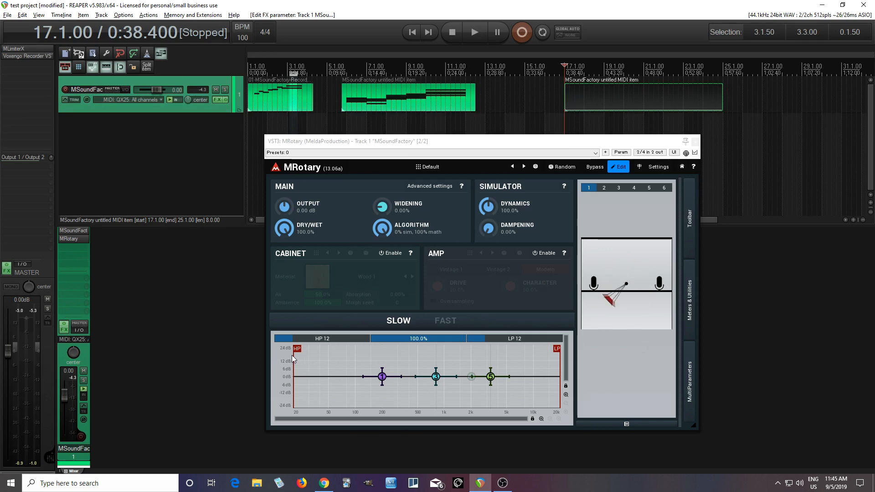
# - Move the high-pass filter cutoff to between 100 and 200 Hz and steepen its slope to HP 24
pyautogui.moveTo(297, 356); pyautogui.dragTo(345, 356)
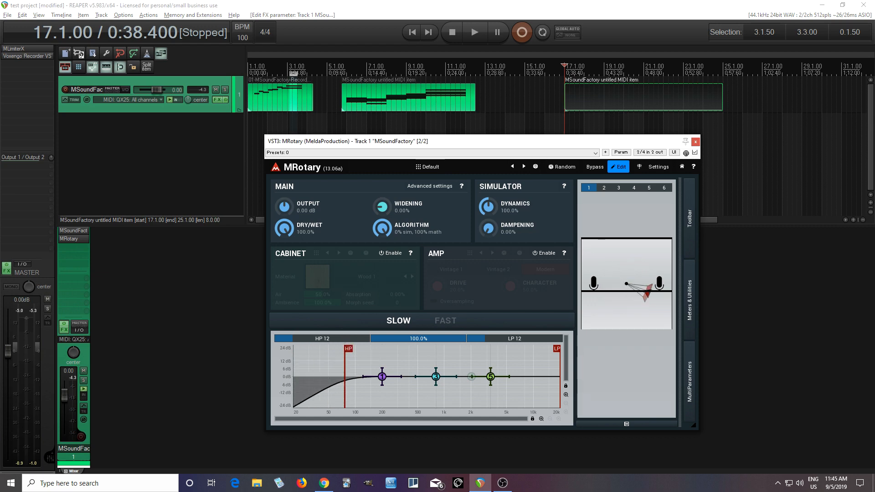
pyautogui.scroll(1, 348, 349)
pyautogui.moveTo(347, 348); pyautogui.dragTo(365, 348)
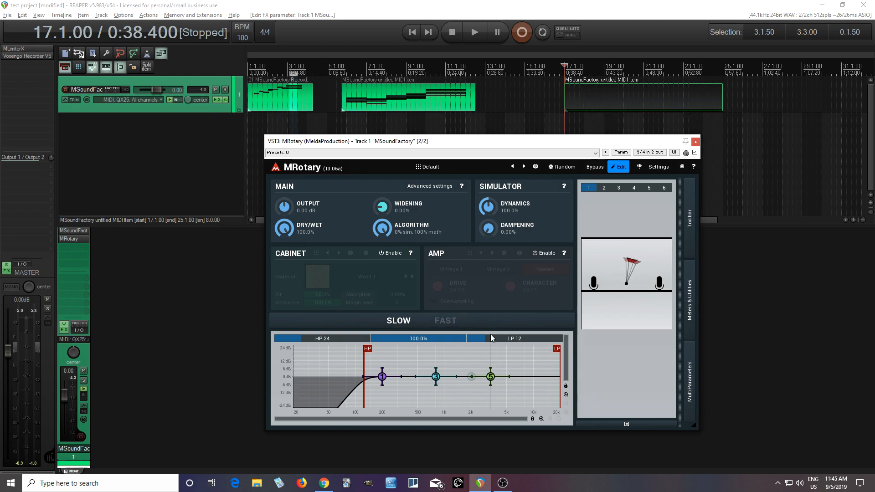
# - Open MRotary's advanced settings on the Advanced page and switch the rotary speed to fast
pyautogui.moveTo(395, 144); pyautogui.dragTo(320, 120)
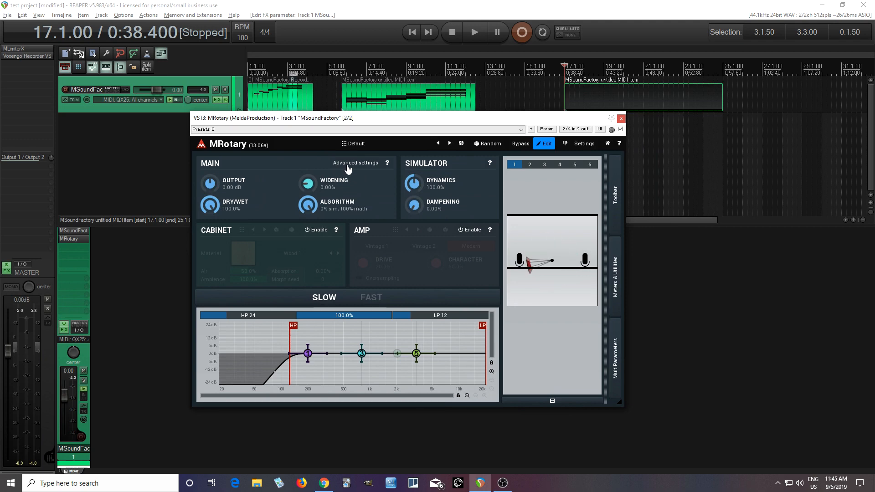
pyautogui.click(347, 168)
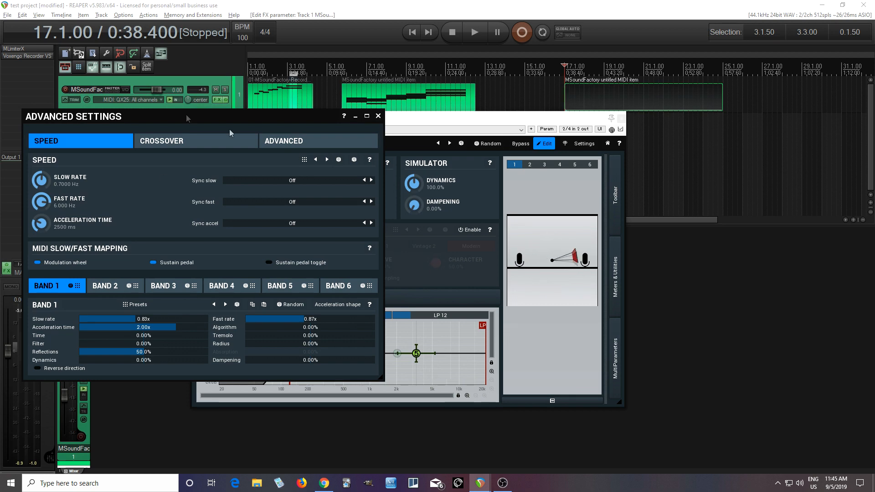
pyautogui.click(294, 144)
pyautogui.moveTo(198, 120); pyautogui.dragTo(235, 136)
pyautogui.click(375, 300)
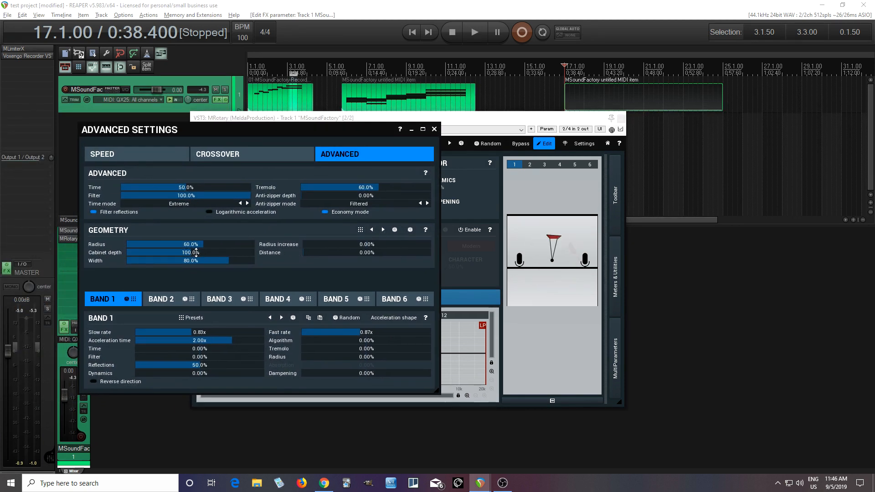
# - Set the geometry width to 100%, and try a 100% radius during playback before returning it to 60%
pyautogui.moveTo(229, 261)
pyautogui.mouseDown()
pyautogui.moveTo(154, 261)
pyautogui.moveTo(211, 261)
pyautogui.mouseUp()
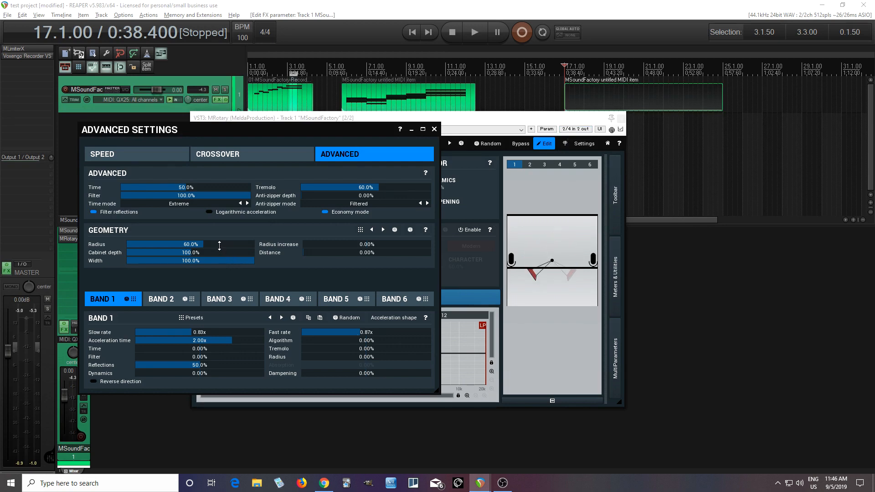
pyautogui.moveTo(210, 243)
pyautogui.mouseDown()
pyautogui.moveTo(132, 242)
pyautogui.moveTo(255, 243)
pyautogui.moveTo(182, 242)
pyautogui.moveTo(210, 242)
pyautogui.mouseUp()
pyautogui.click(474, 32)
pyautogui.moveTo(196, 246); pyautogui.dragTo(255, 245)
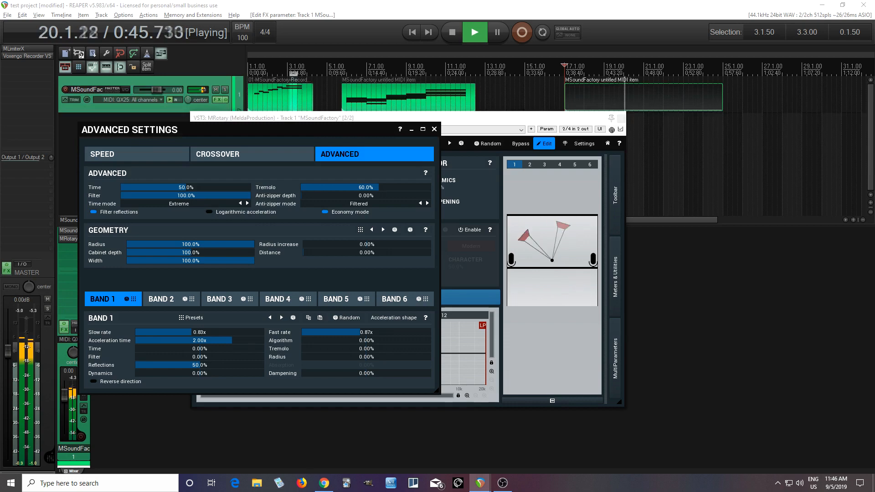
pyautogui.moveTo(254, 245); pyautogui.dragTo(203, 244)
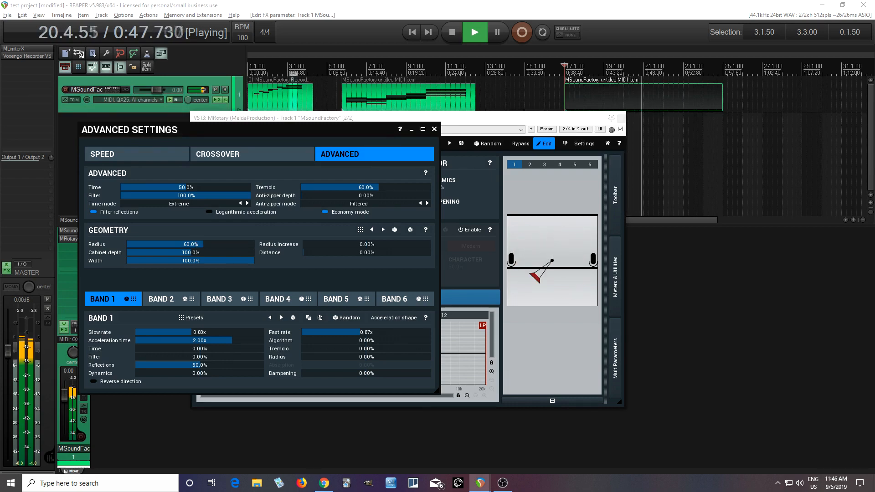
# - Raise the cabinet depth to 196% while listening, stop playback and set the distance to 14.4%
pyautogui.moveTo(305, 253)
pyautogui.mouseDown()
pyautogui.moveTo(401, 252)
pyautogui.moveTo(304, 253)
pyautogui.mouseUp()
pyautogui.moveTo(232, 251); pyautogui.dragTo(231, 236)
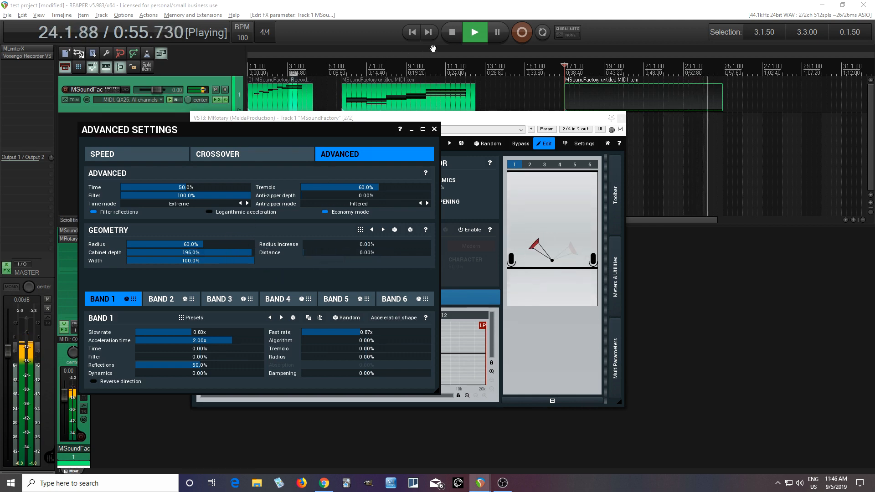
pyautogui.click(453, 32)
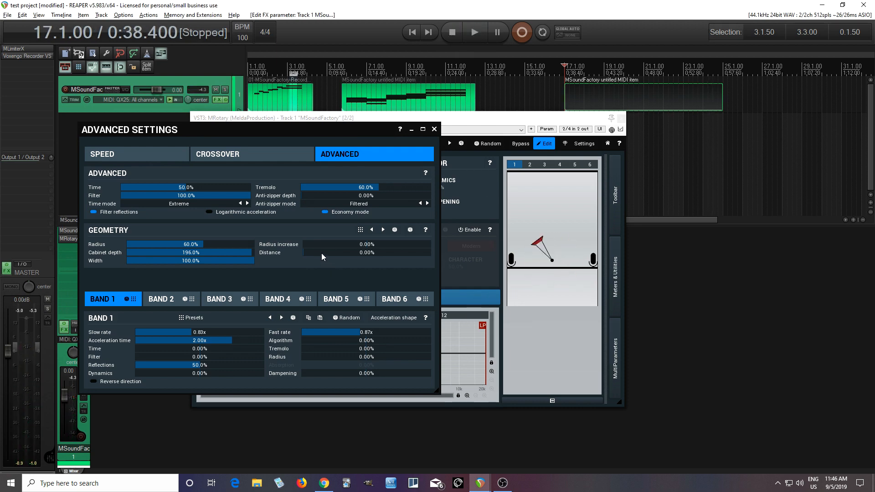
pyautogui.moveTo(321, 253); pyautogui.dragTo(321, 252)
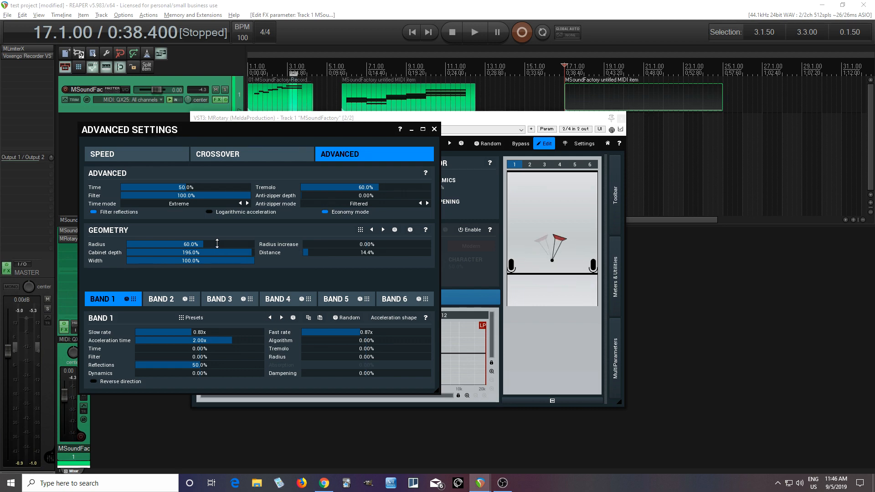
pyautogui.moveTo(217, 244)
pyautogui.mouseDown()
pyautogui.moveTo(217, 255)
pyautogui.moveTo(217, 244)
pyautogui.mouseUp()
pyautogui.doubleClick(217, 244)
# - Set both the slow rate and the fast rate of Band 1 to 1.00x
pyautogui.doubleClick(194, 332)
pyautogui.click(136, 409)
pyautogui.click(157, 442)
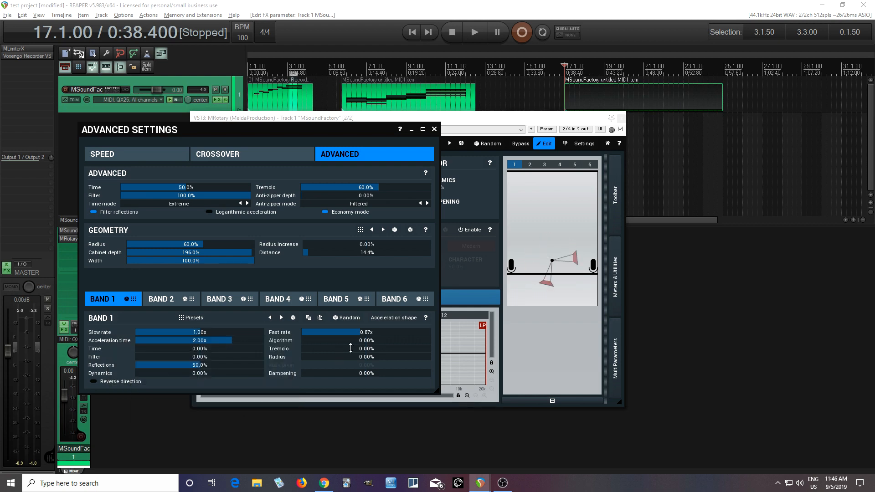
pyautogui.doubleClick(360, 333)
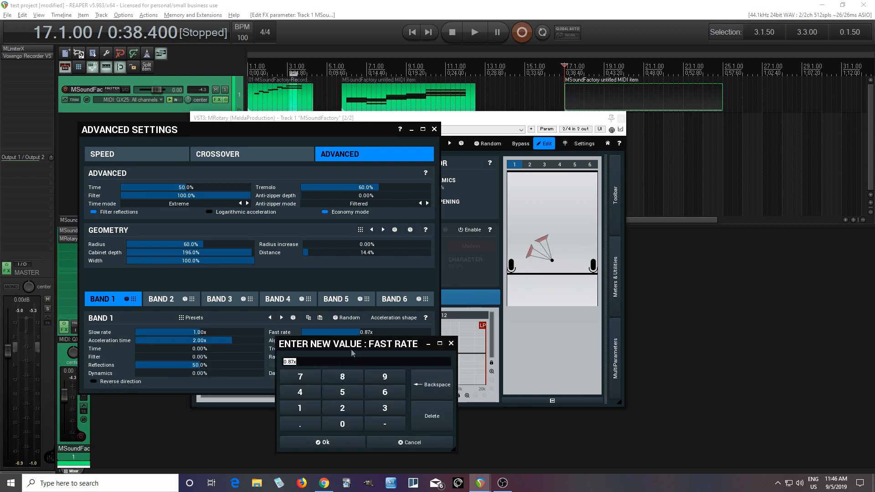
pyautogui.write('1')
pyautogui.click(326, 442)
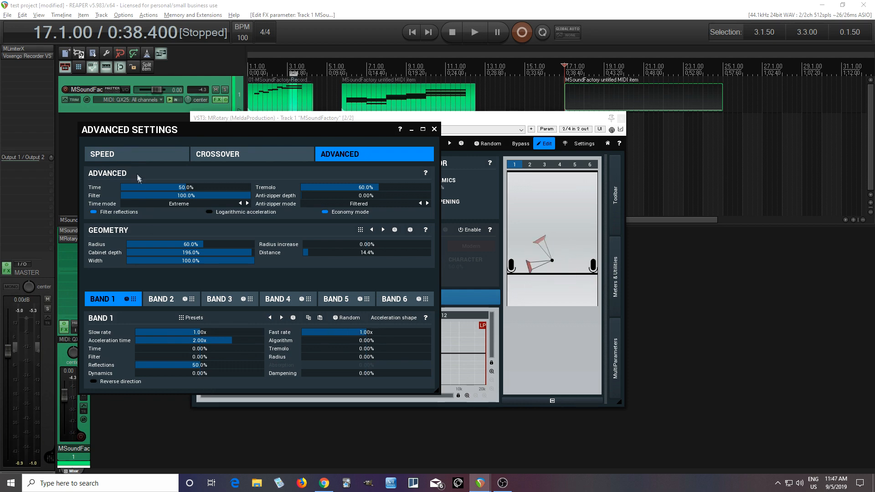
# - Show the speed settings and expand MRotary's toolbar, meters and modulator utilities
pyautogui.click(135, 158)
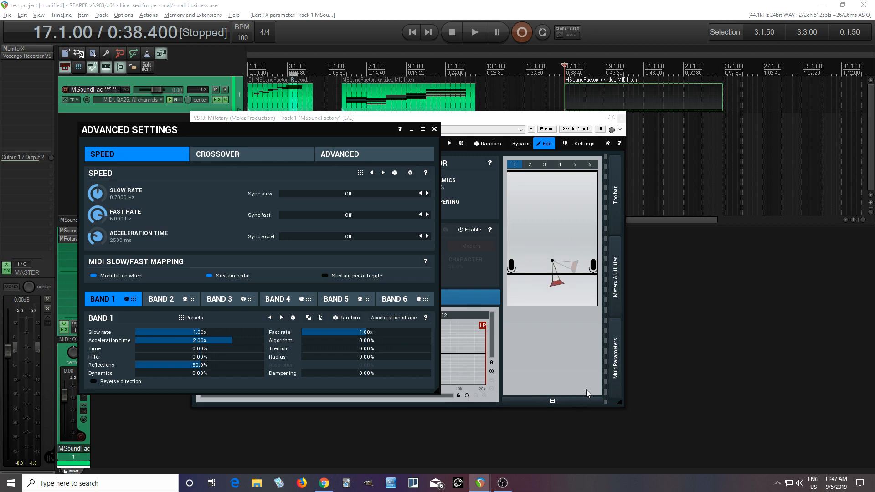
pyautogui.click(614, 203)
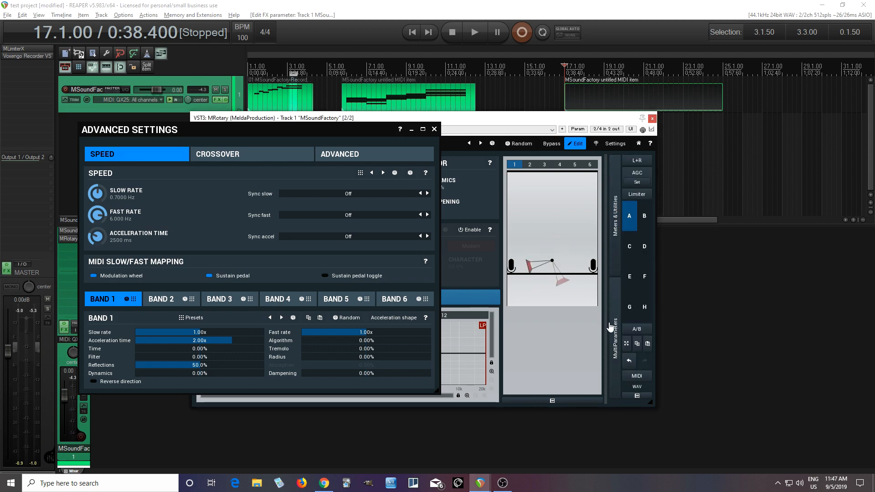
pyautogui.click(612, 260)
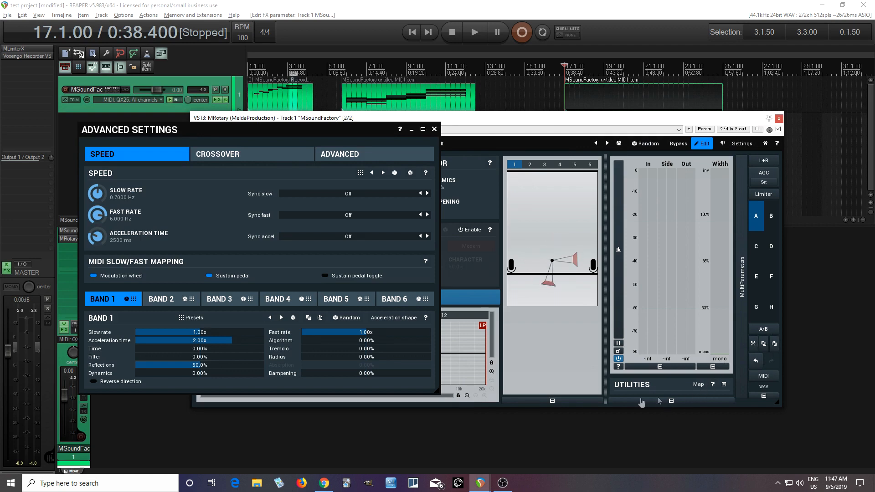
pyautogui.click(724, 386)
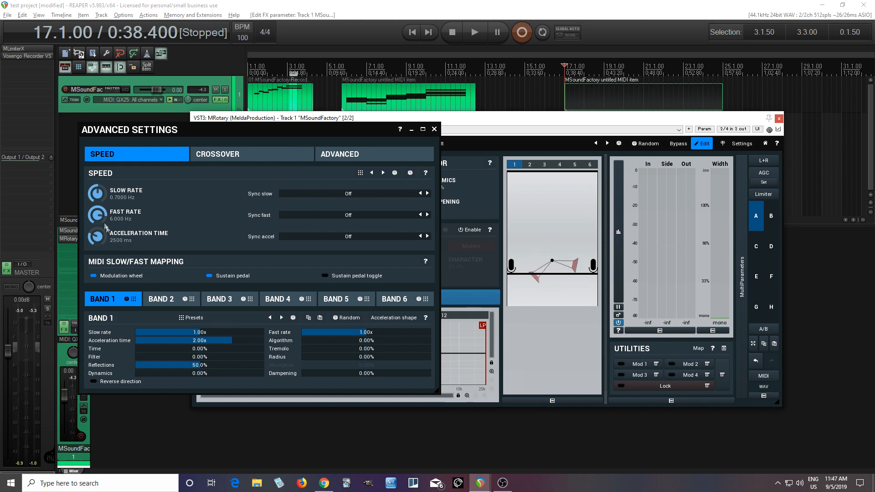
# - Lower the global fast rate to about 0.47 Hz and listen briefly to the slowed rotation
pyautogui.moveTo(99, 218); pyautogui.dragTo(99, 254)
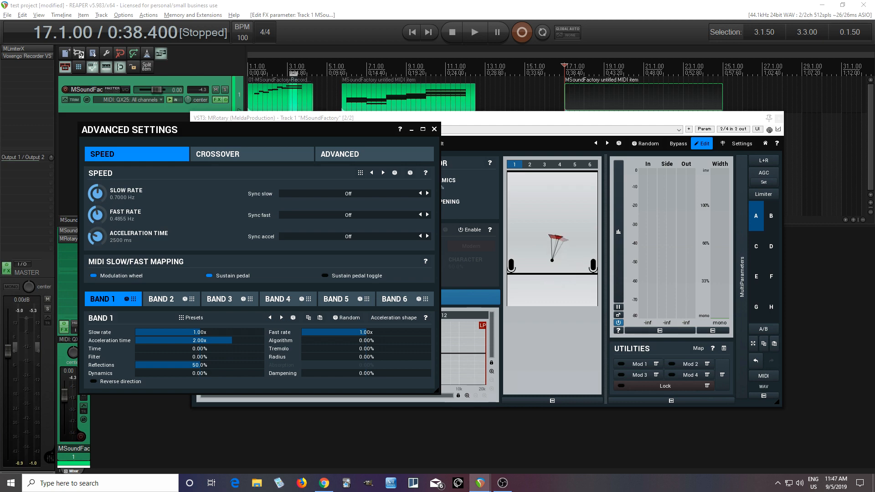
pyautogui.click(488, 39)
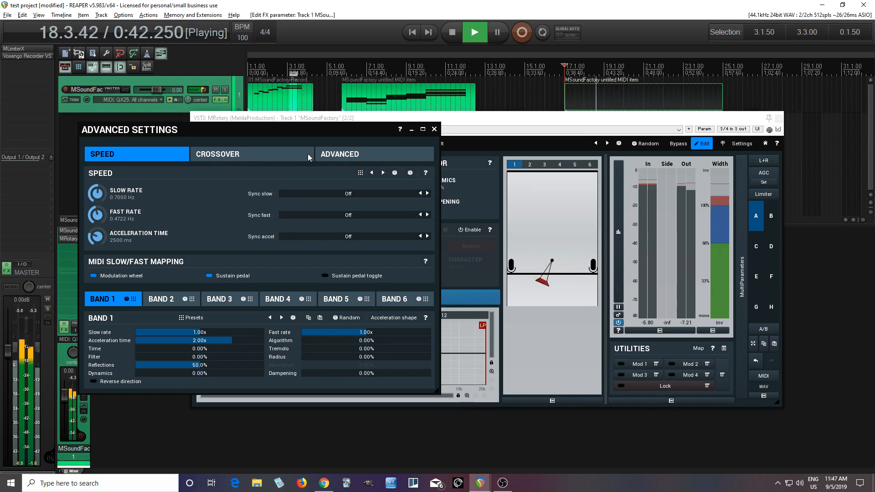
pyautogui.press('space')
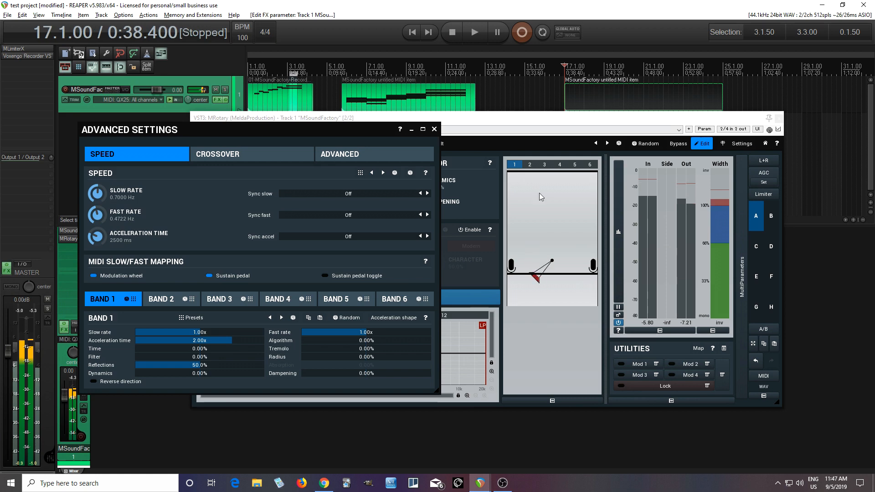
# - Start parameter learning for Modulator 1 and assign the global fast rate by moving it between about 0.42 and 0.82 Hz
pyautogui.click(657, 364)
pyautogui.click(698, 393)
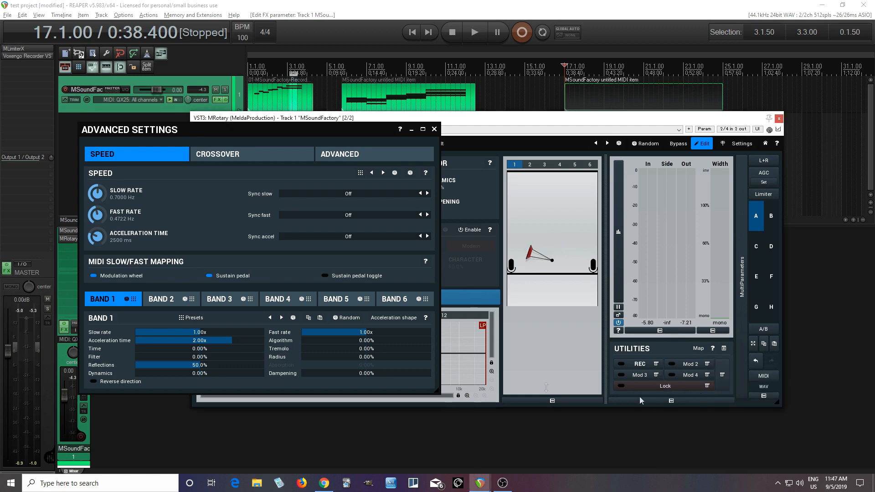
pyautogui.moveTo(97, 215); pyautogui.dragTo(97, 211)
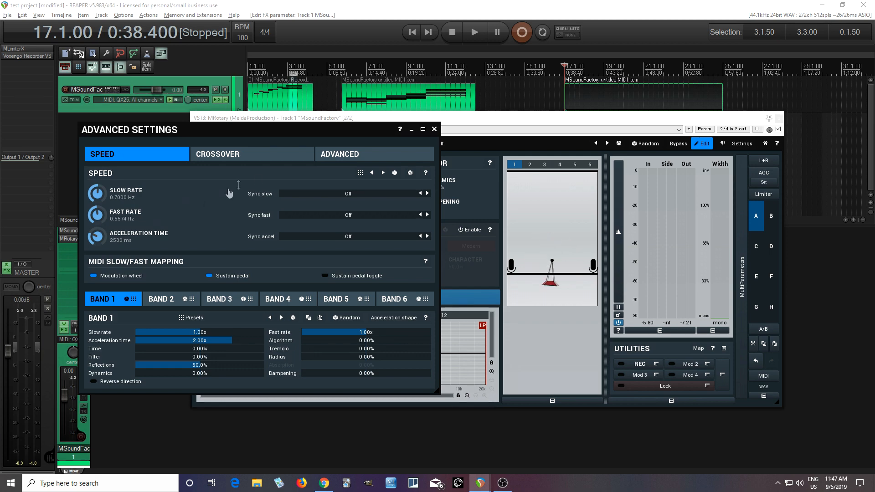
# - Add the geometry radius to Modulator 1 by sweeping it over its full range, restore it to 60%, and close the advanced settings
pyautogui.click(332, 158)
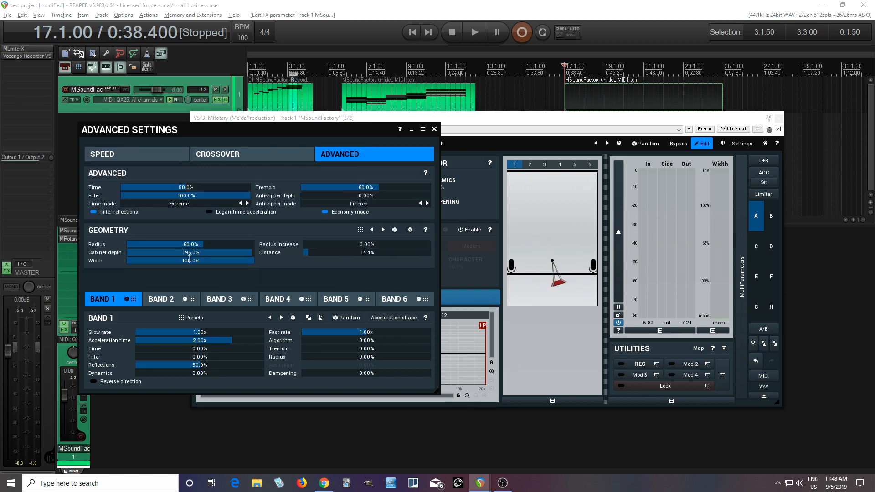
pyautogui.moveTo(203, 244); pyautogui.dragTo(144, 245)
pyautogui.doubleClick(204, 243)
pyautogui.moveTo(216, 134); pyautogui.dragTo(225, 228)
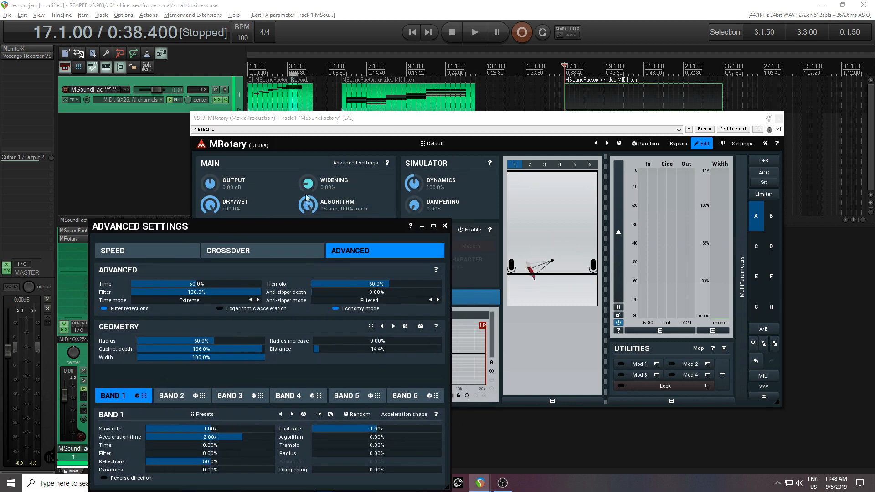
pyautogui.moveTo(289, 228); pyautogui.dragTo(278, 173)
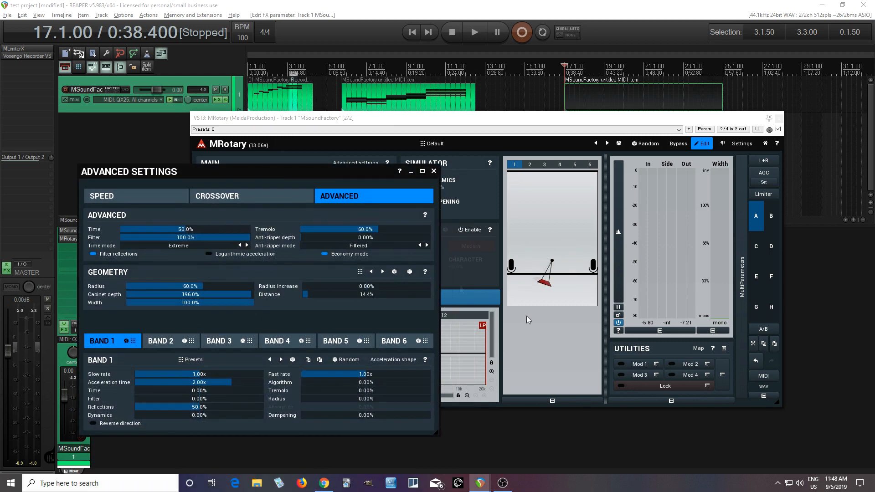
pyautogui.click(434, 172)
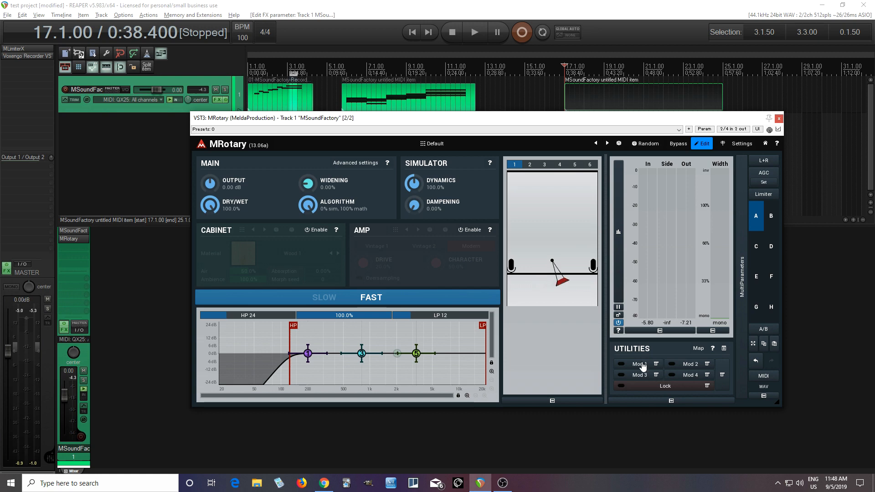
# - Open Modulator 1, enable it, and play the MIDI item briefly to hear the modulated rotation
pyautogui.click(640, 364)
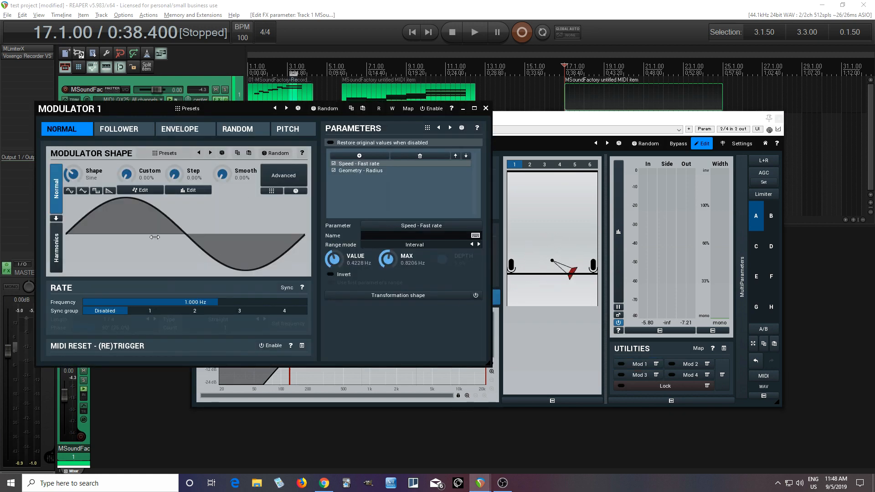
pyautogui.click(432, 109)
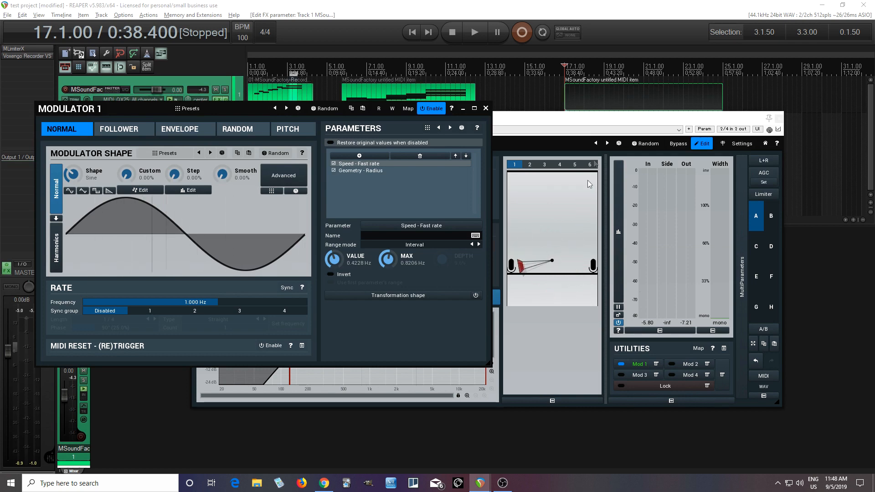
pyautogui.click(474, 37)
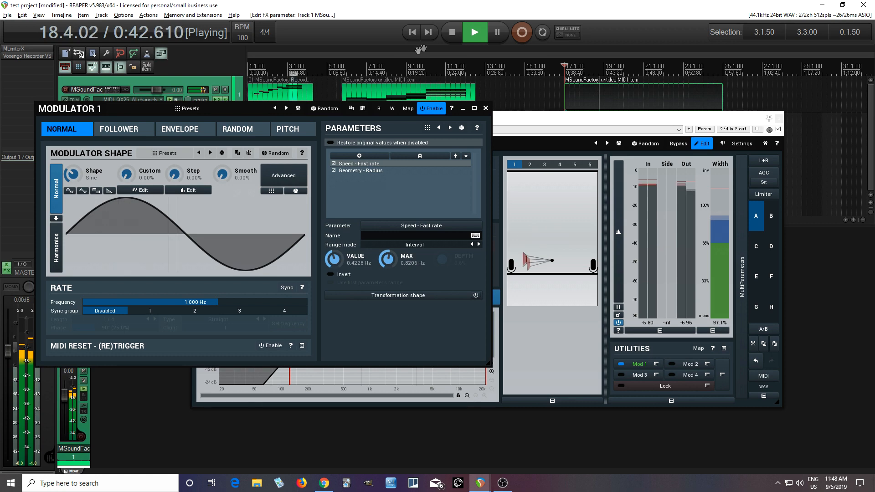
pyautogui.click(450, 36)
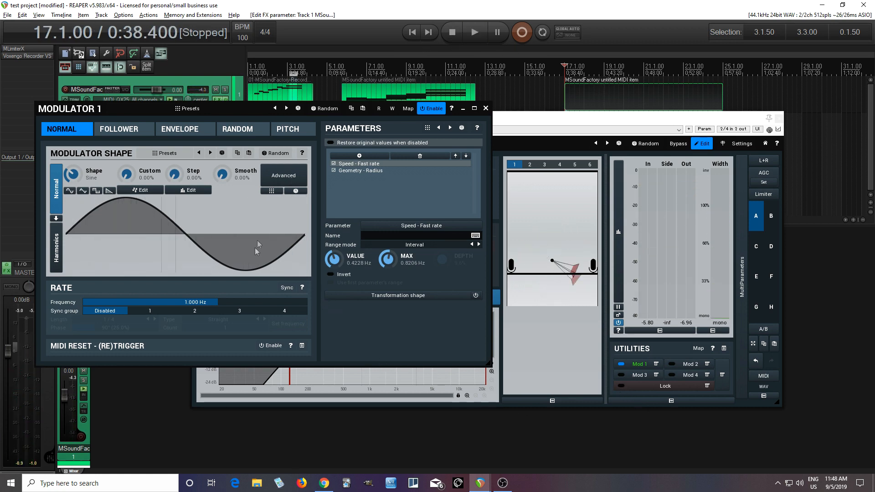
# - Change Modulator 1's shape to Saw and invert it into a rising ramp in the shape's advanced settings
pyautogui.click(230, 240)
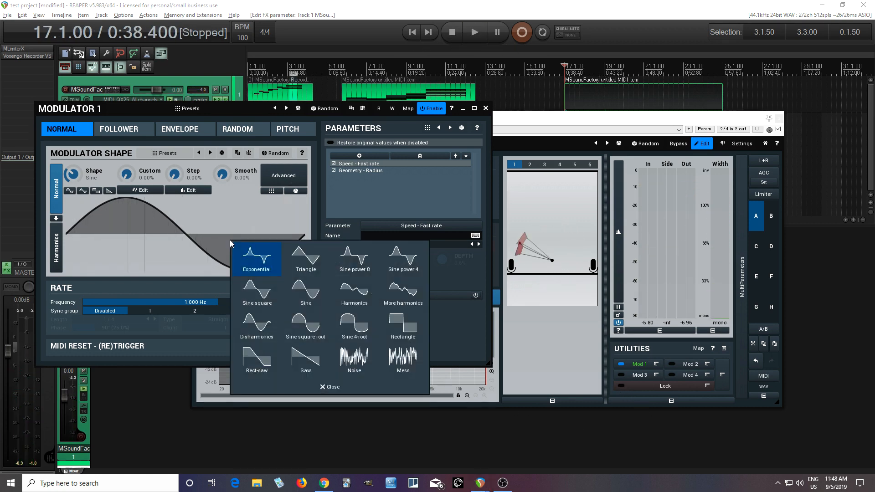
pyautogui.click(312, 365)
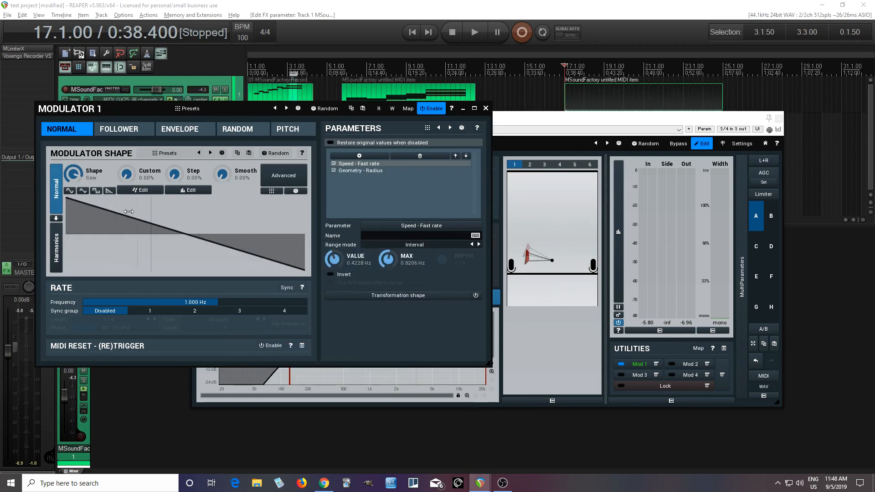
pyautogui.click(277, 176)
pyautogui.click(366, 168)
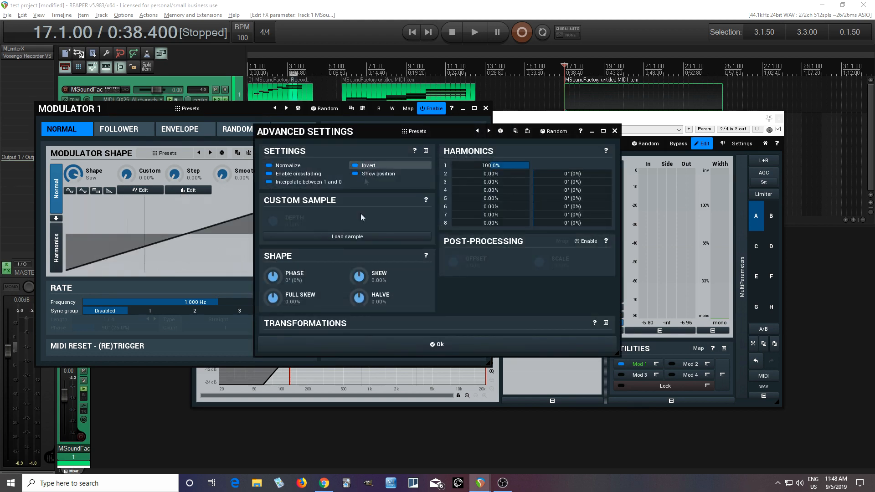
pyautogui.click(415, 344)
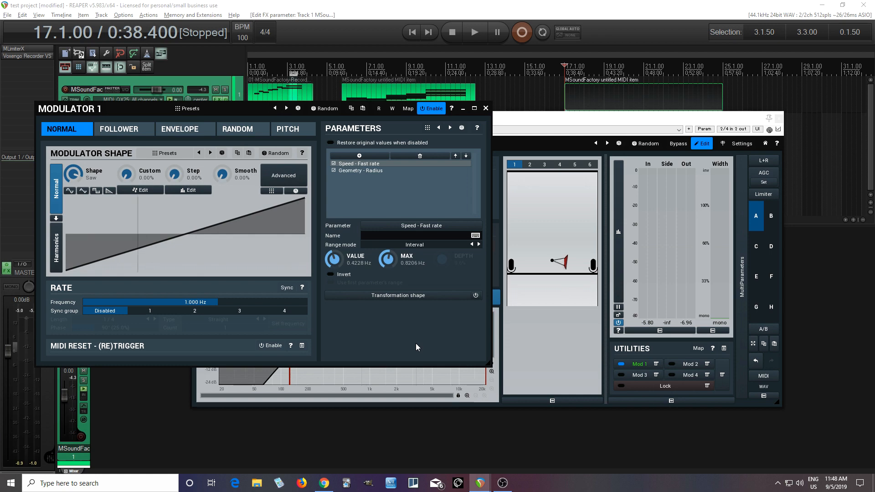
# - Sync Modulator 1's rate to the tempo with a length of 8 and a phase of 0°, switching the modulator off and on again
pyautogui.scroll(-2, 229, 303)
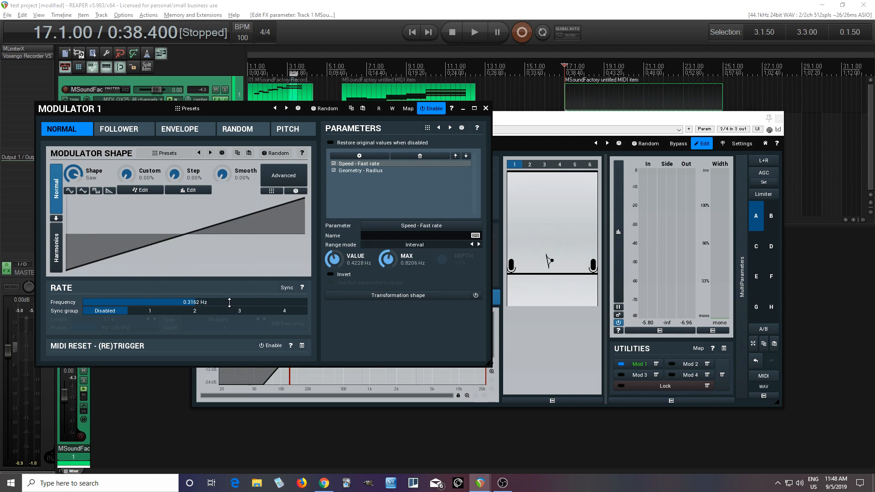
pyautogui.click(287, 287)
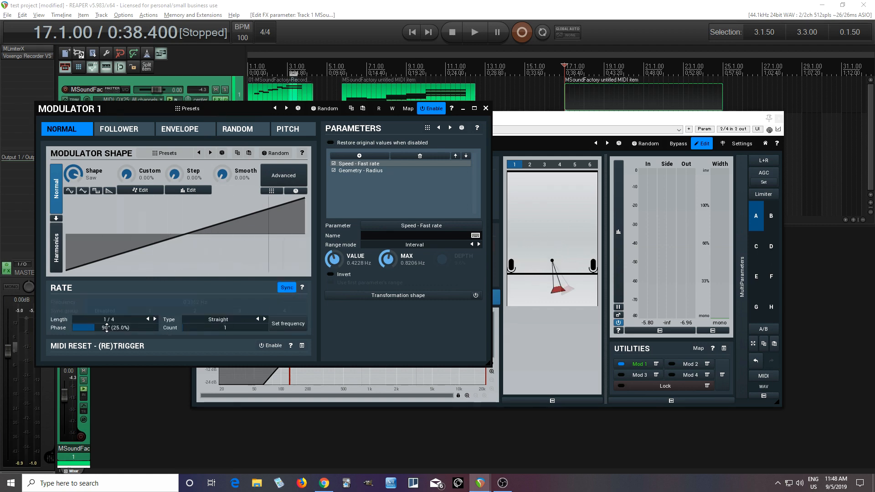
pyautogui.click(433, 108)
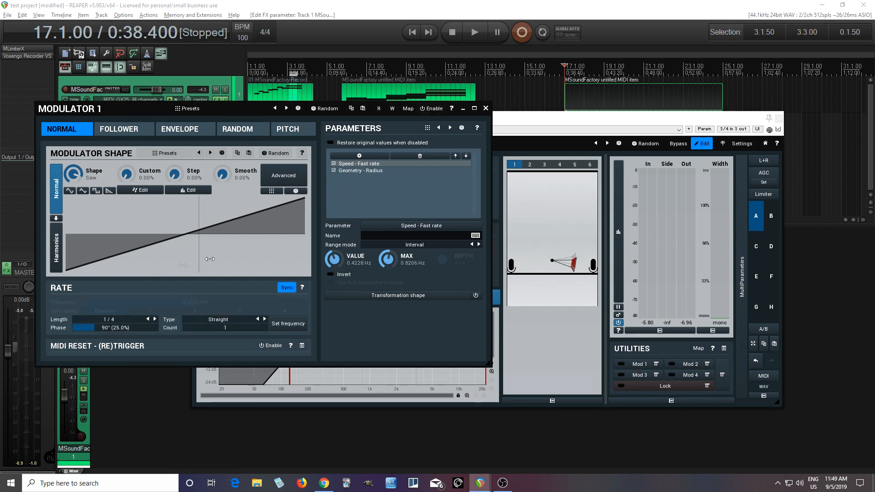
pyautogui.moveTo(98, 330); pyautogui.dragTo(98, 351)
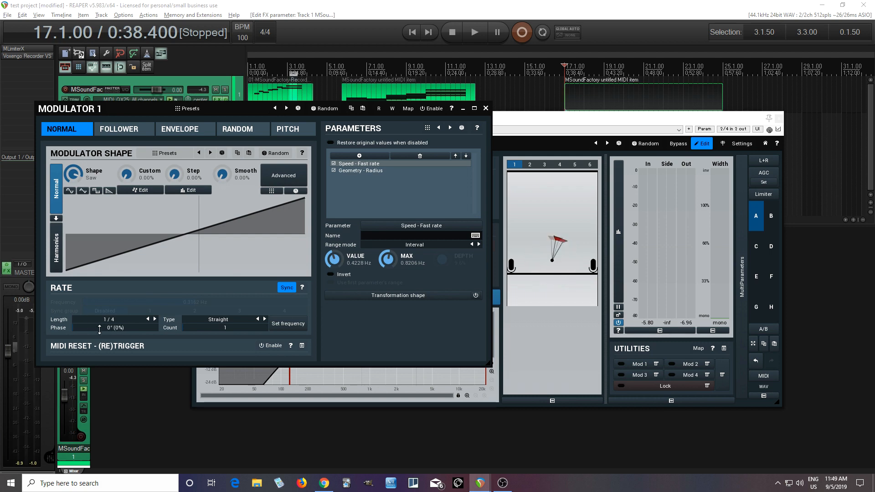
pyautogui.click(122, 322)
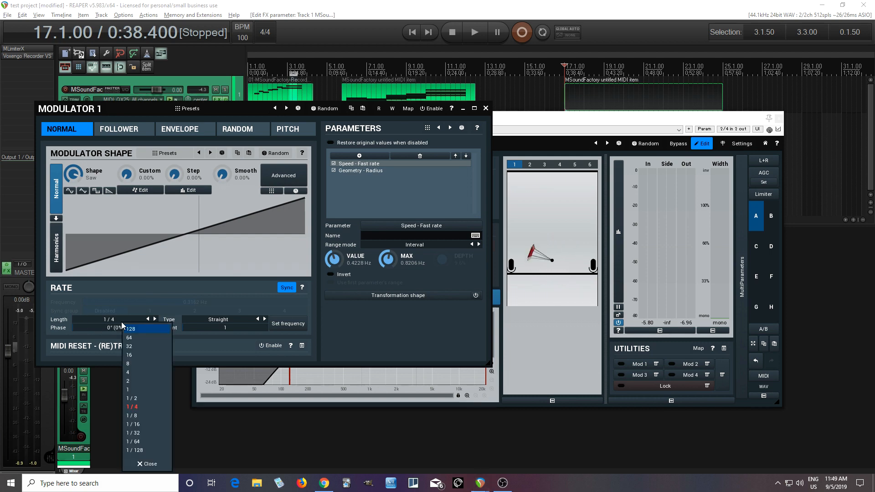
pyautogui.click(140, 365)
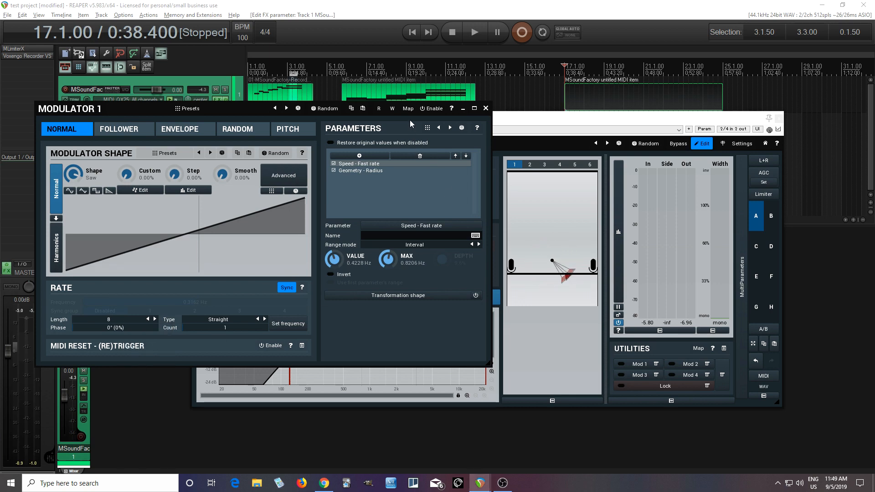
pyautogui.click(432, 111)
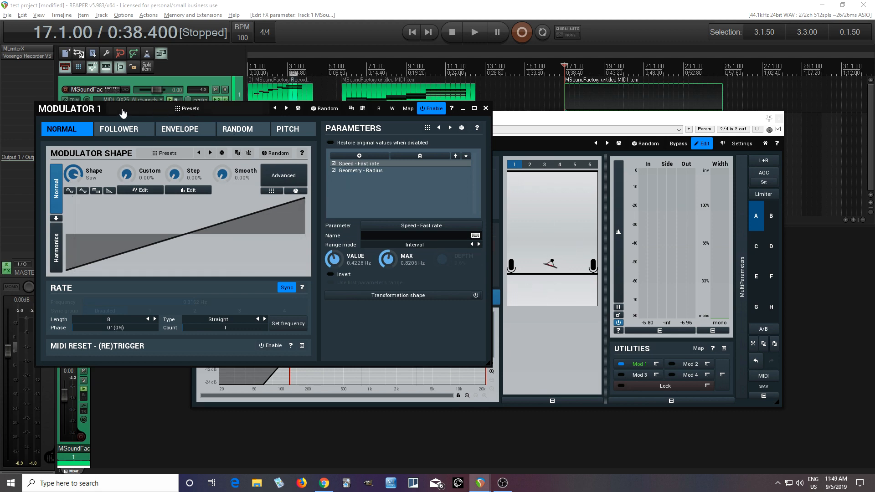
# - Raise the widening to 202% and lower the output to about -3.65 dB while auditioning the sound
pyautogui.moveTo(84, 113); pyautogui.dragTo(97, 222)
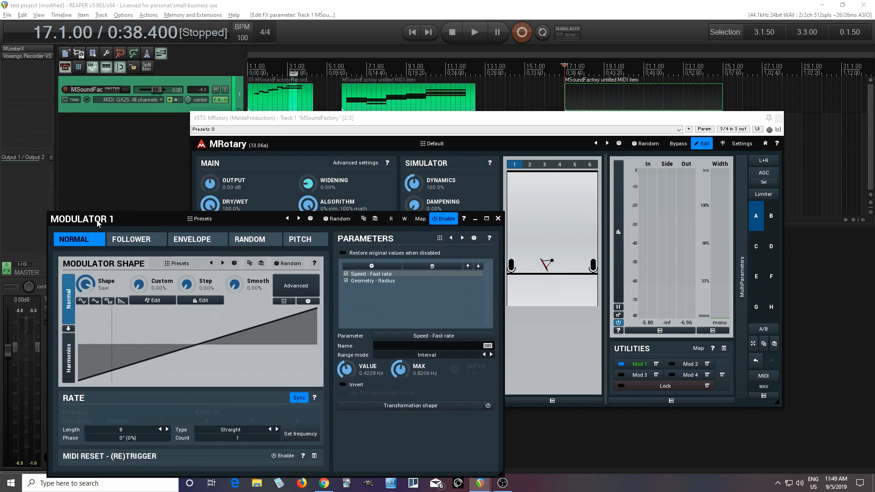
pyautogui.moveTo(308, 189); pyautogui.dragTo(308, 151)
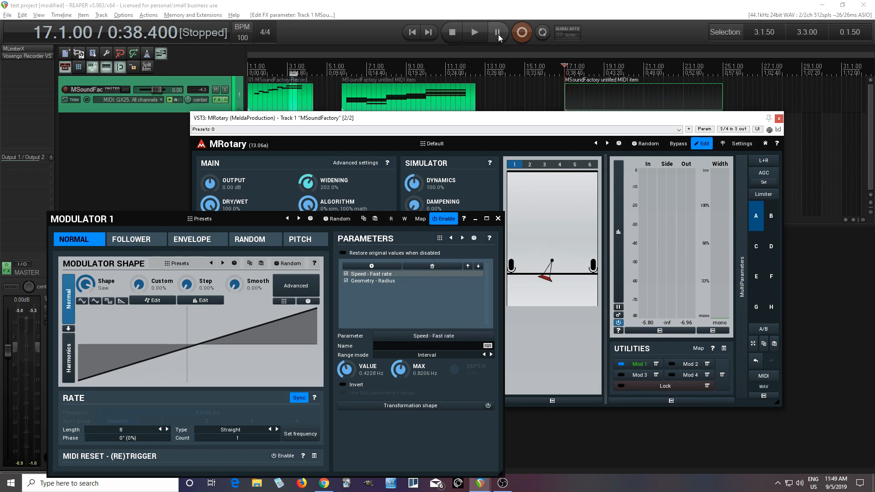
pyautogui.click(471, 35)
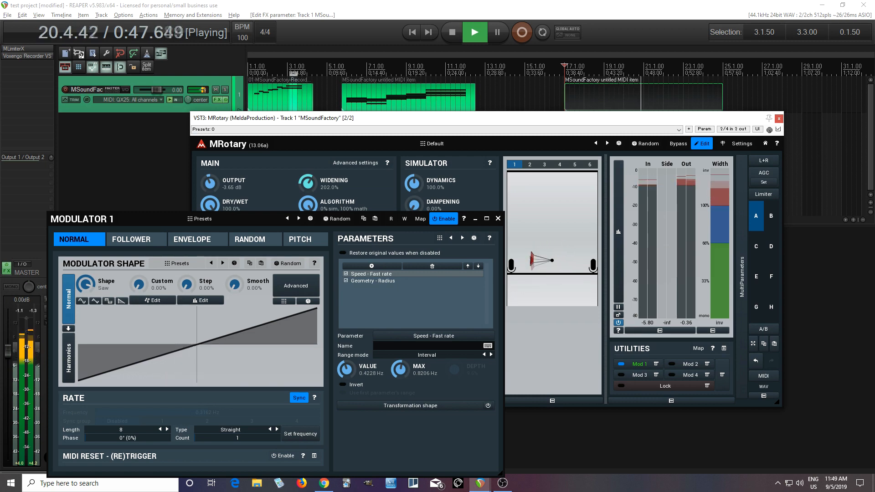
pyautogui.click(451, 34)
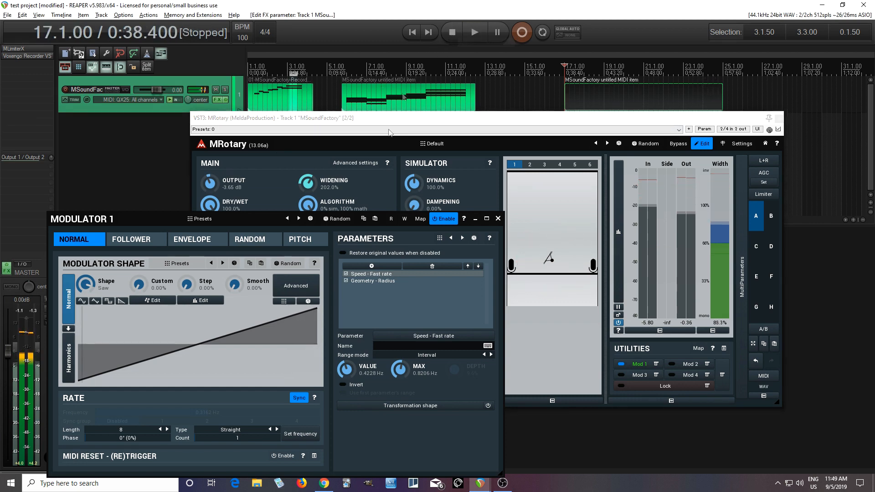
# - Set Modulator 1's range for the fast rate to a value of 0.5 Hz and a maximum of 15 Hz
pyautogui.moveTo(103, 221); pyautogui.dragTo(103, 142)
pyautogui.click(357, 201)
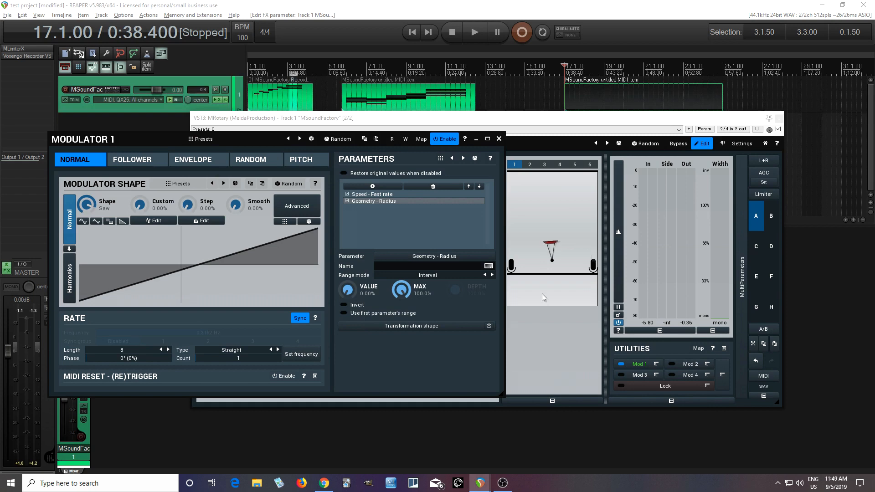
pyautogui.click(371, 195)
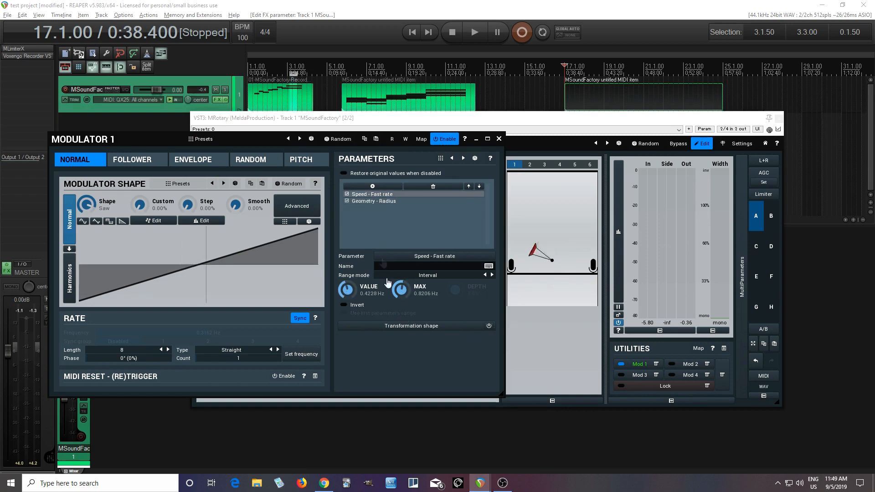
pyautogui.doubleClick(349, 294)
pyautogui.write('.5')
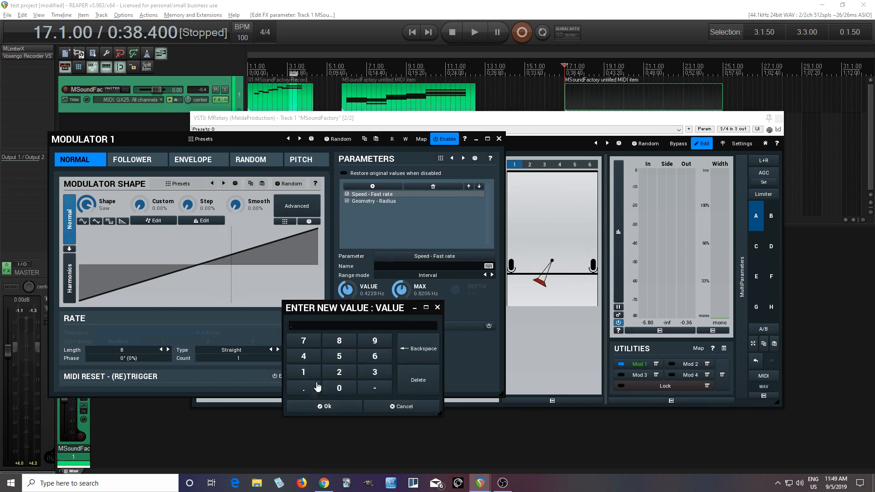
pyautogui.click(328, 406)
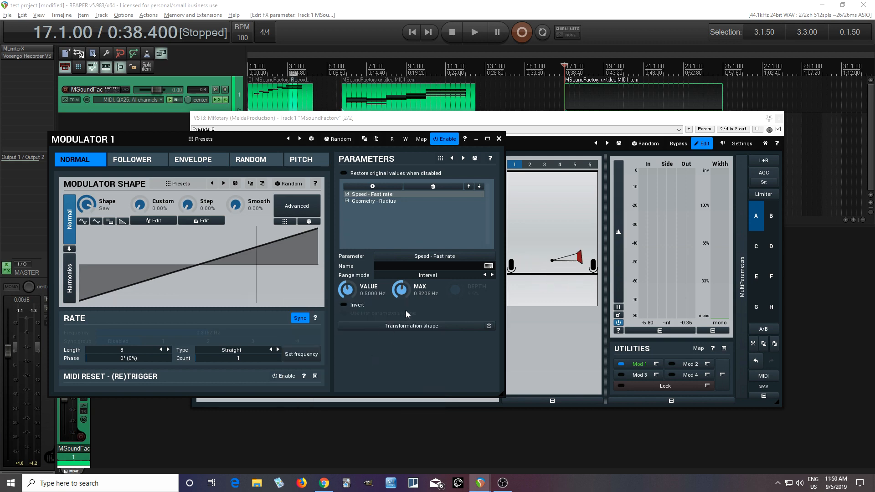
pyautogui.doubleClick(401, 289)
pyautogui.click(359, 372)
pyautogui.click(393, 356)
pyautogui.click(392, 407)
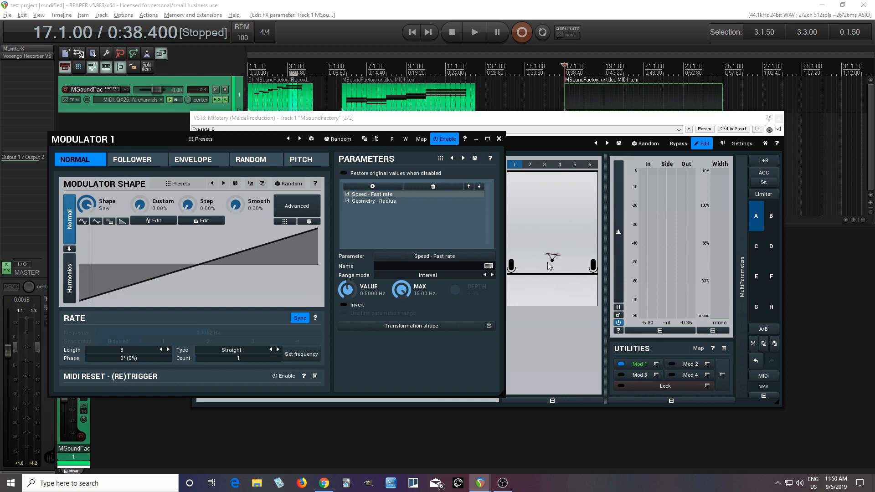
# - Close Modulator 1 and play the MIDI item to hear the rotation accelerate over the wider speed range
pyautogui.click(499, 138)
pyautogui.click(478, 37)
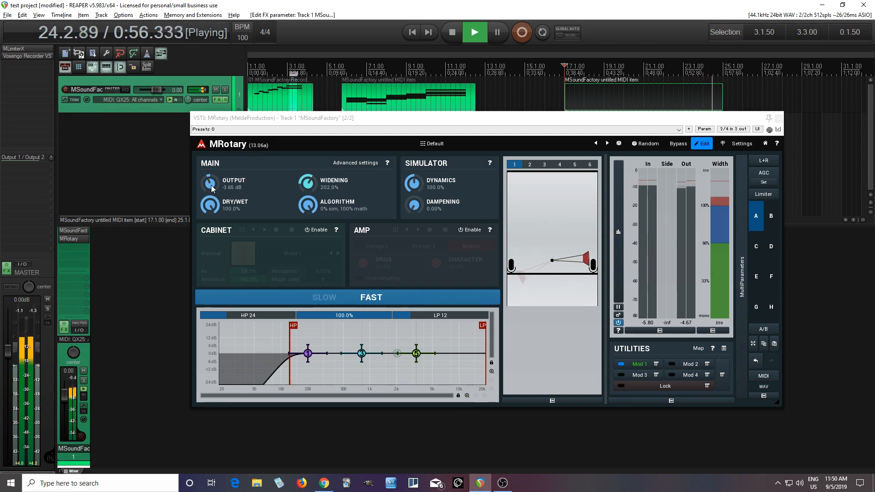
pyautogui.click(451, 36)
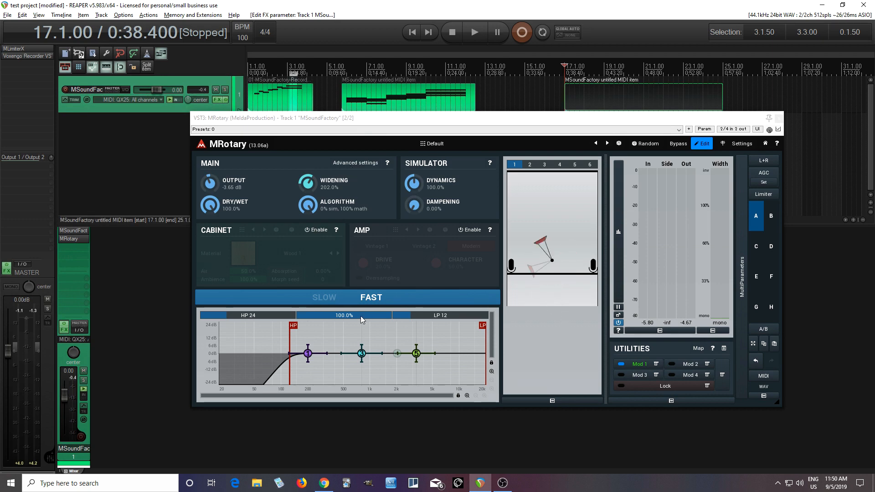
# - Enable the cabinet simulation with the Wood 1 material, lower the output to -4.80 dB, and start playback
pyautogui.click(323, 233)
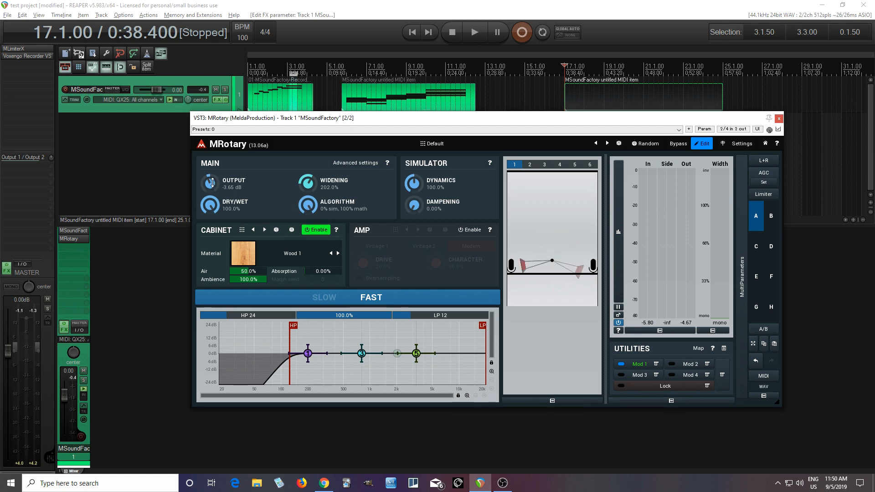
pyautogui.moveTo(210, 183); pyautogui.dragTo(210, 189)
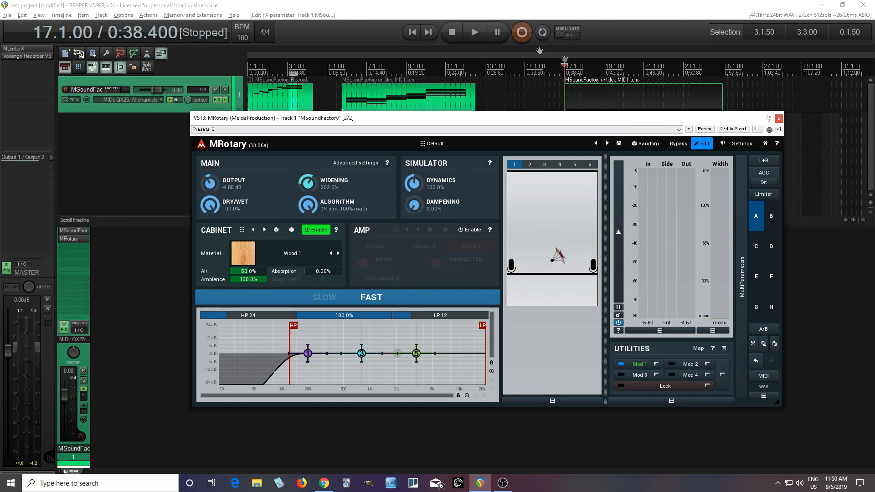
pyautogui.click(480, 34)
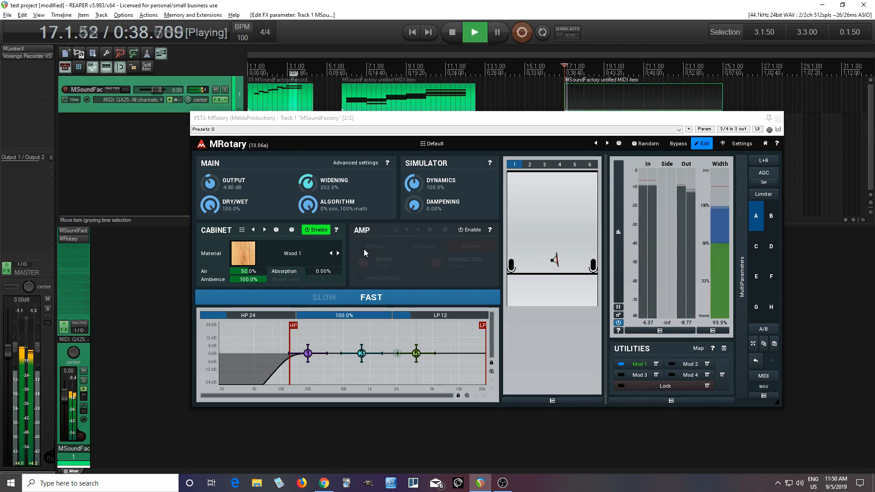
# - Audition the cabinet materials one after another from Wood 2 through the bamboos to Steel 1 during playback, and stop playback
pyautogui.click(338, 254)
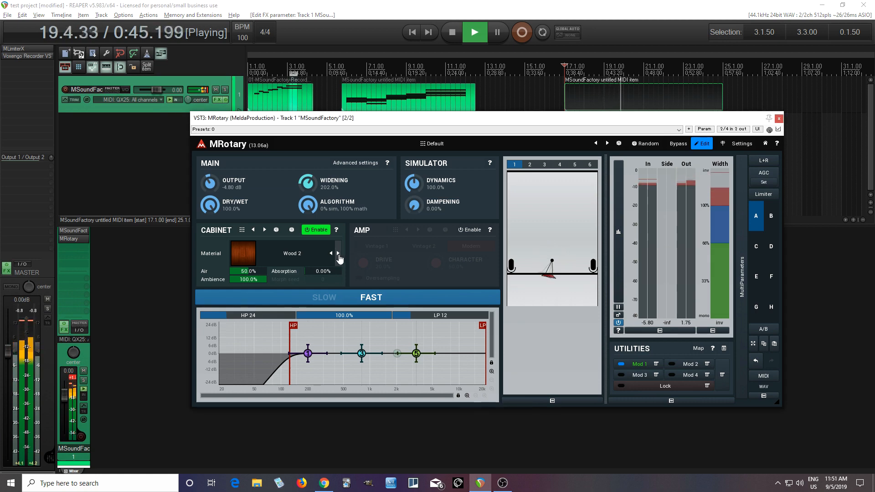
pyautogui.click(338, 254)
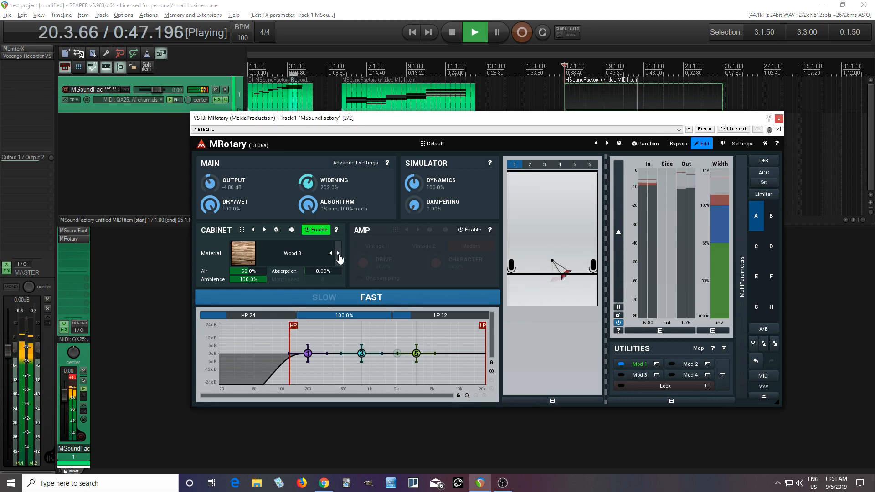
pyautogui.click(339, 256)
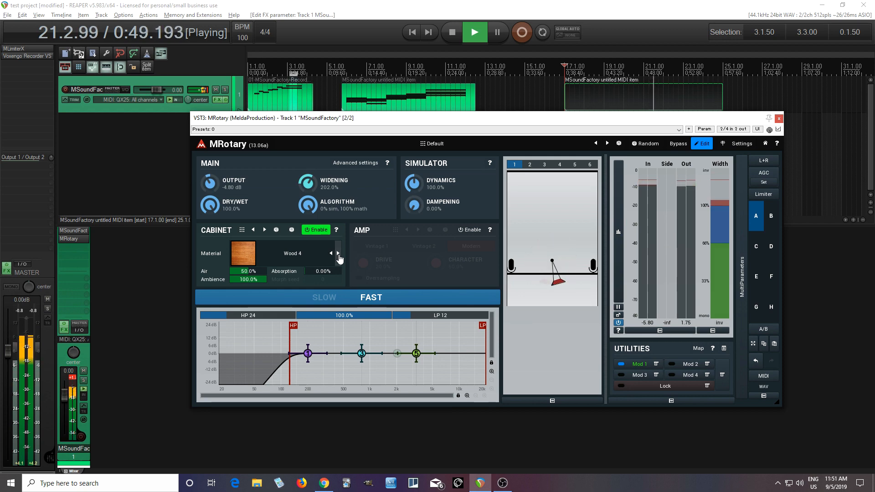
pyautogui.click(339, 254)
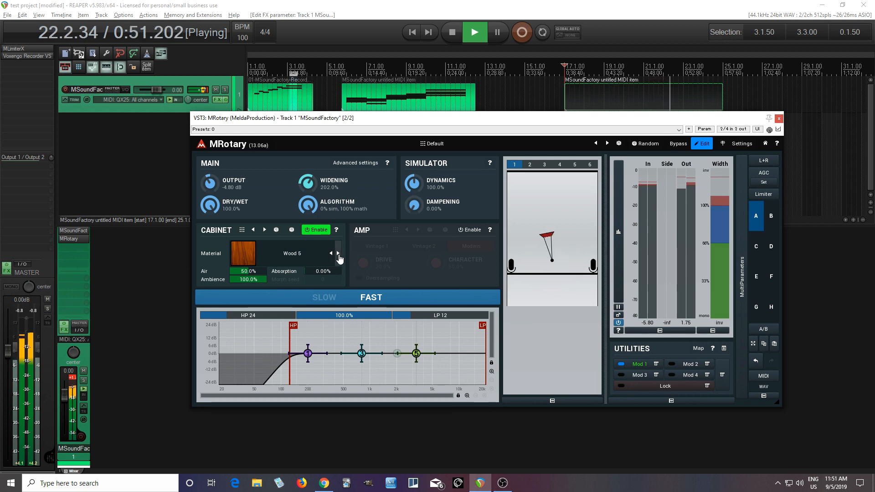
pyautogui.click(339, 255)
pyautogui.click(338, 254)
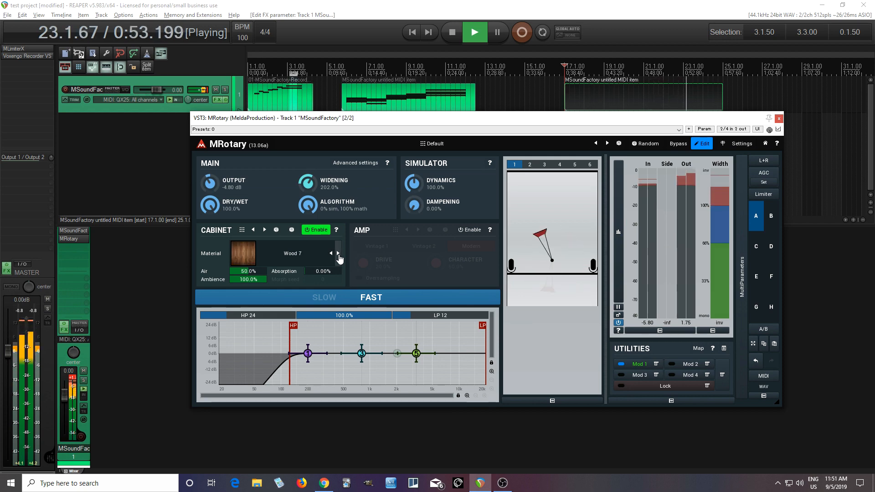
pyautogui.click(339, 254)
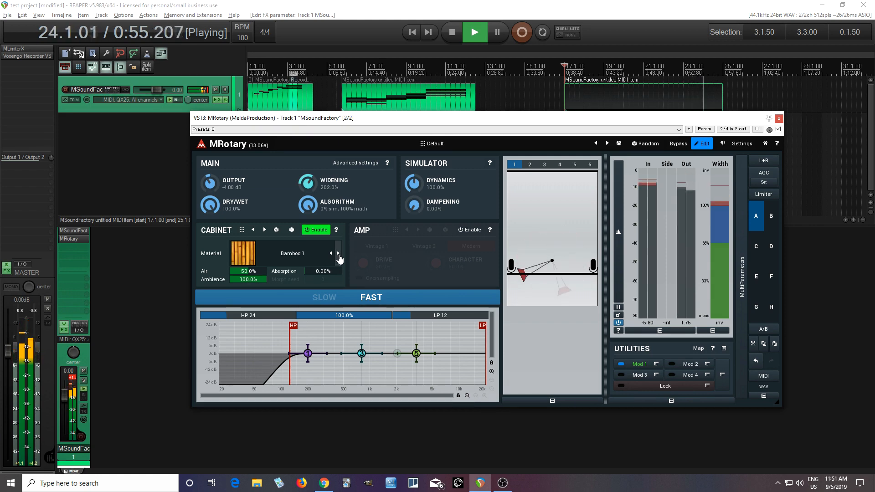
pyautogui.click(338, 254)
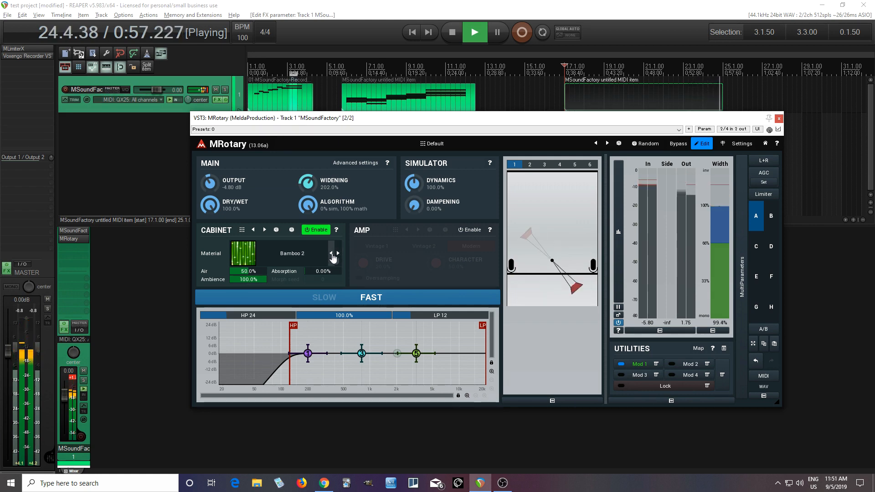
pyautogui.click(338, 255)
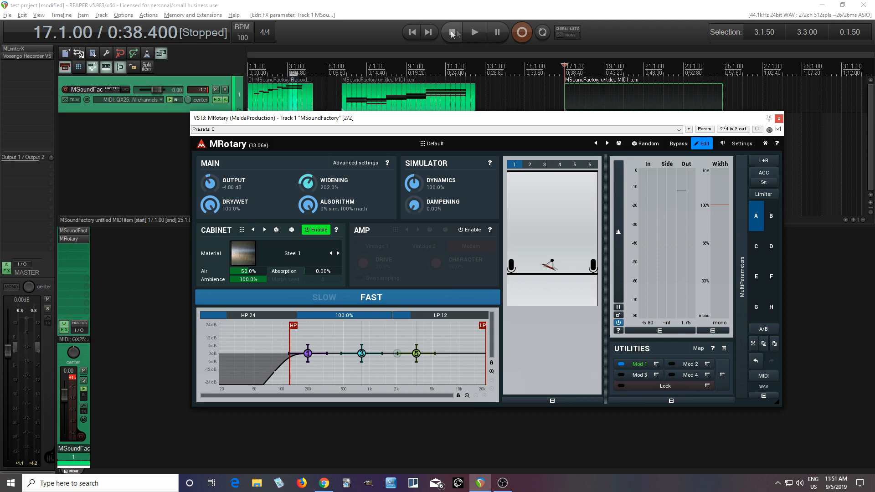
# - Switch the cabinet material to Leather and play the MIDI item
pyautogui.click(289, 256)
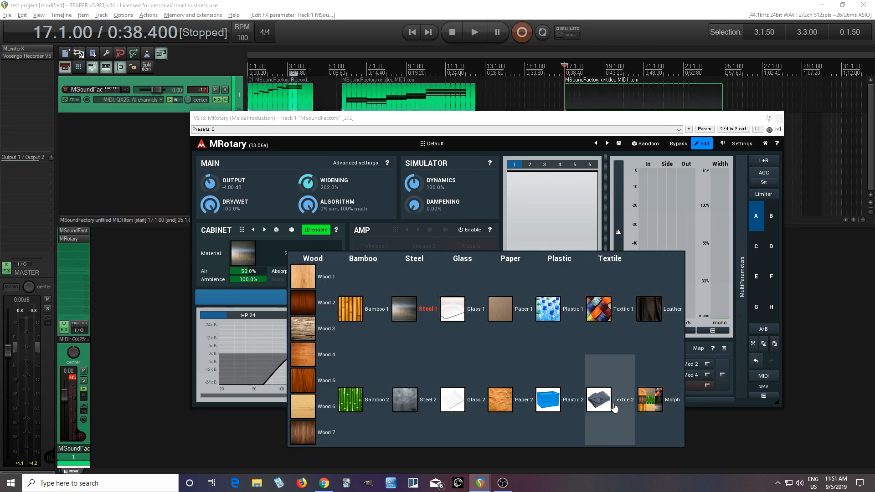
pyautogui.click(660, 314)
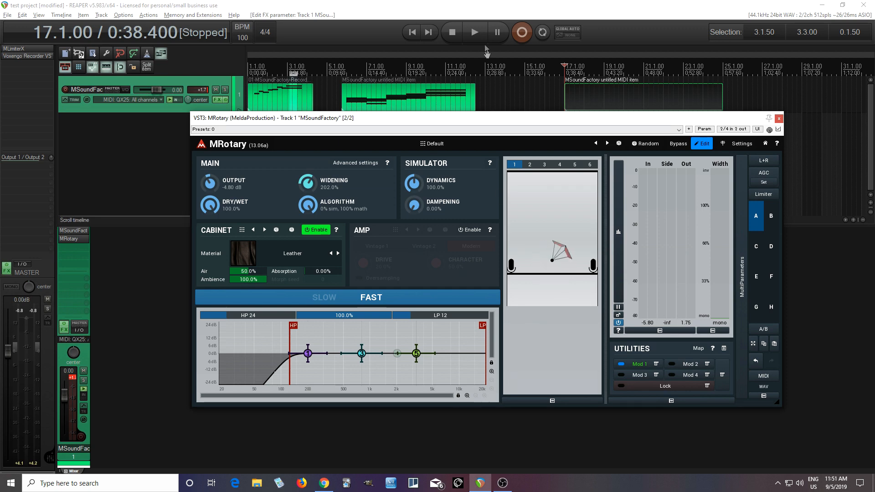
pyautogui.click(475, 32)
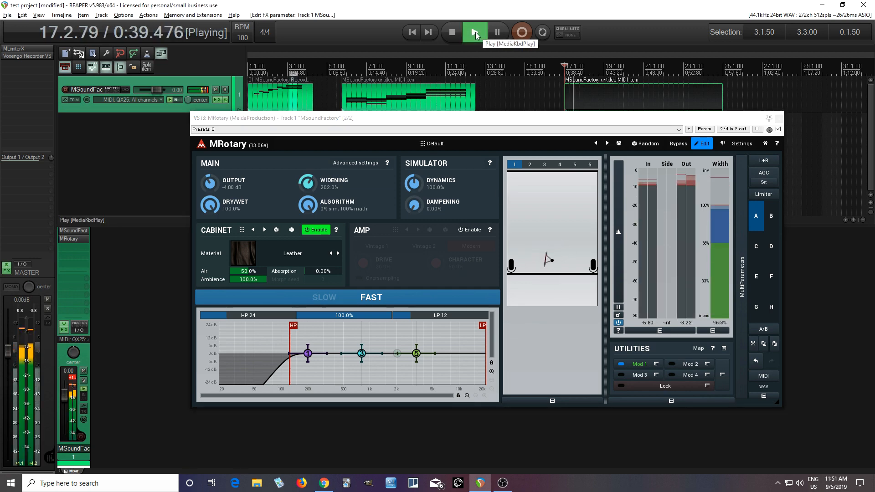
# - Step the cabinet material back through Textile 2 and Textile 1 to Plastic 2 while listening, and stop playback
pyautogui.click(331, 254)
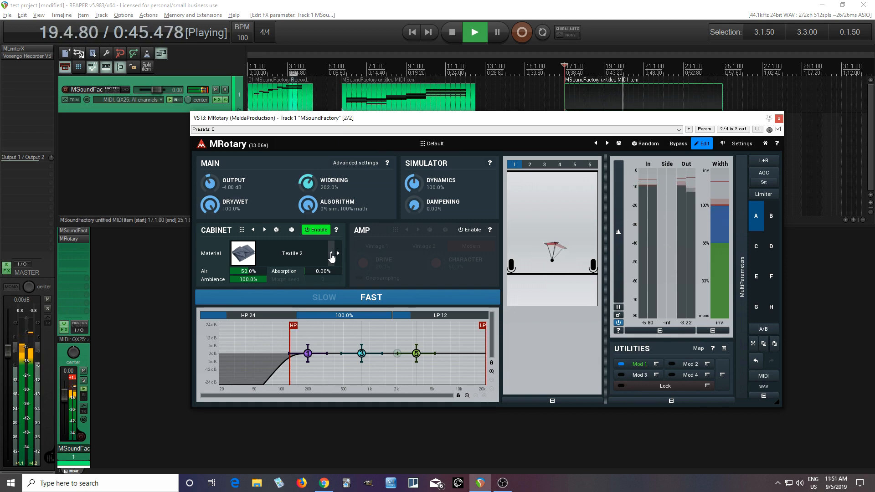
pyautogui.click(331, 255)
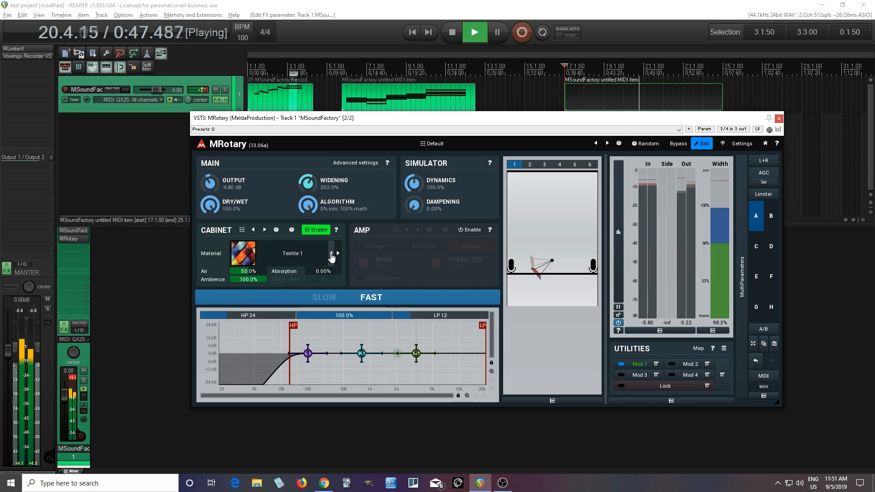
pyautogui.click(331, 254)
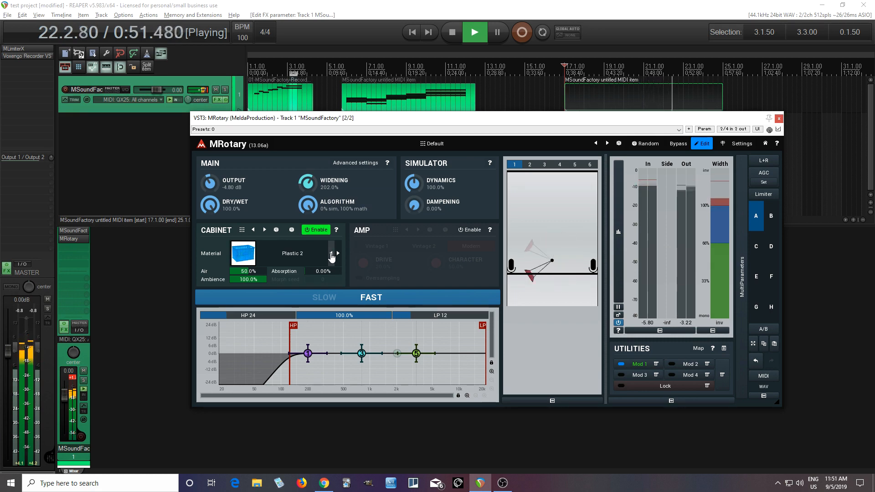
pyautogui.click(448, 37)
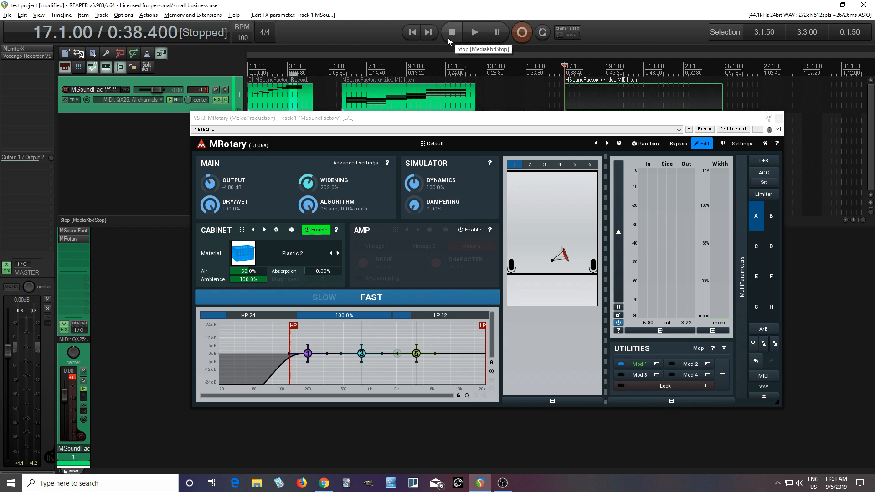
# - Enable the amp in Vintage 1 mode and raise its drive to 41.2% while auditioning the MIDI item
pyautogui.click(470, 230)
pyautogui.click(386, 249)
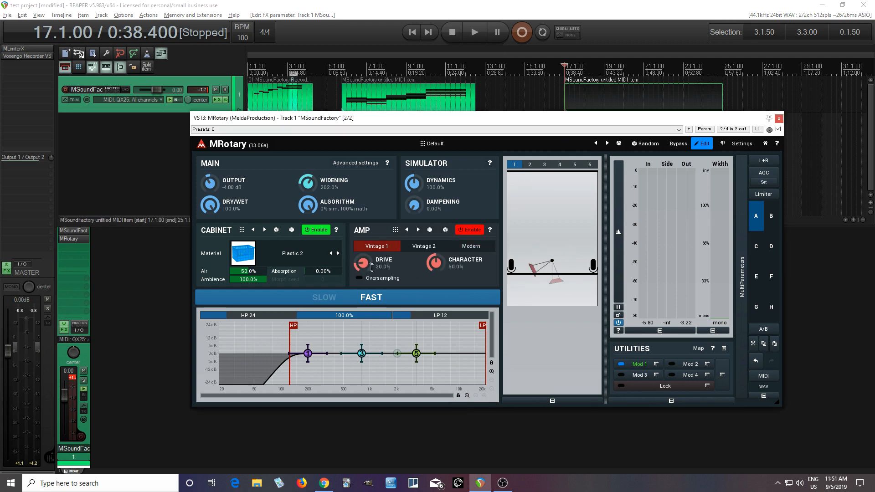
pyautogui.click(474, 32)
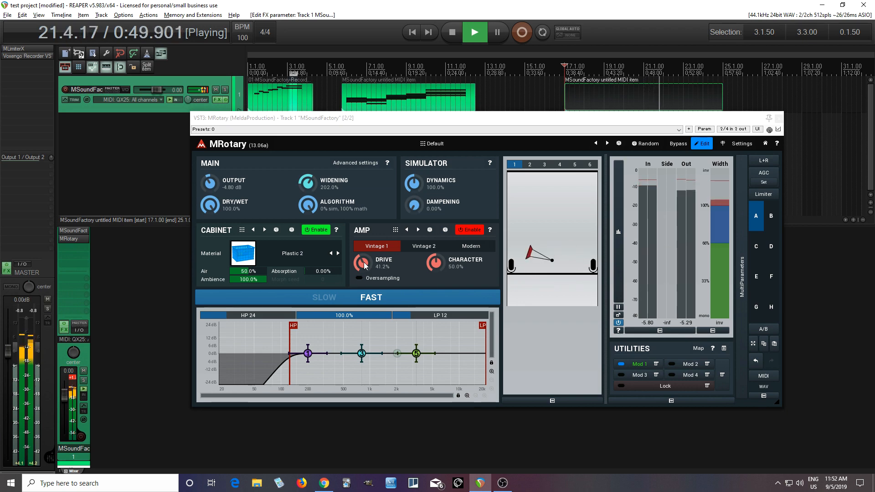
pyautogui.click(453, 36)
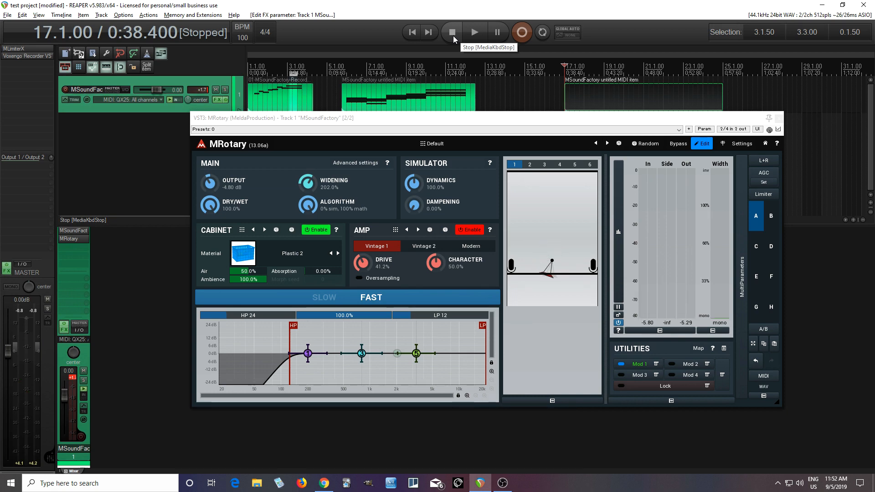
# - Invert the modulation of the Speed - Fast rate and Geometry - Radius parameters in Modulator 1 and close it
pyautogui.click(638, 364)
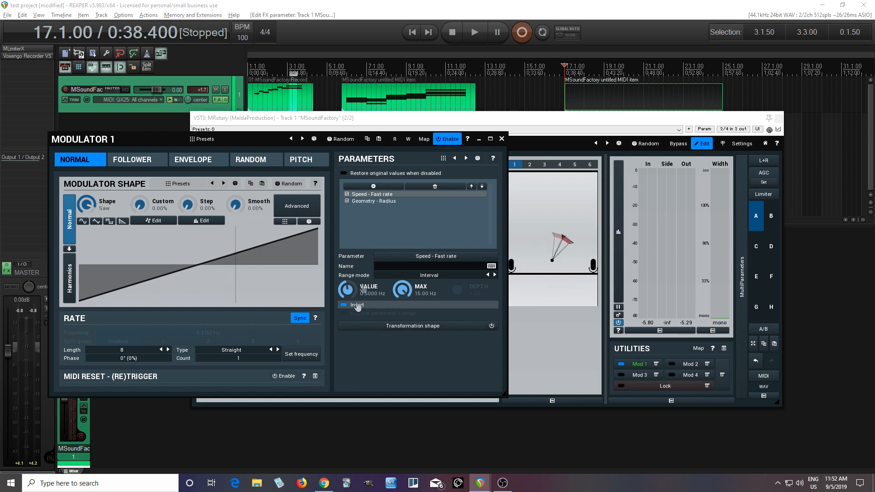
pyautogui.click(375, 201)
pyautogui.click(360, 307)
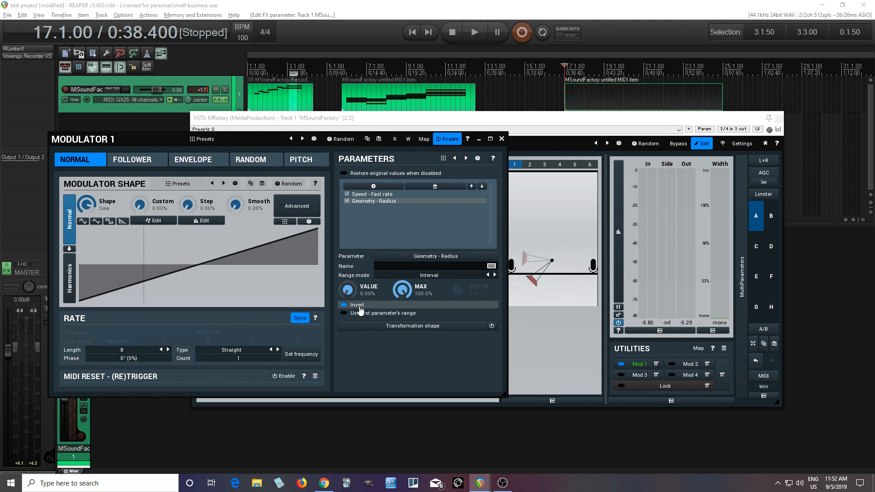
pyautogui.click(503, 140)
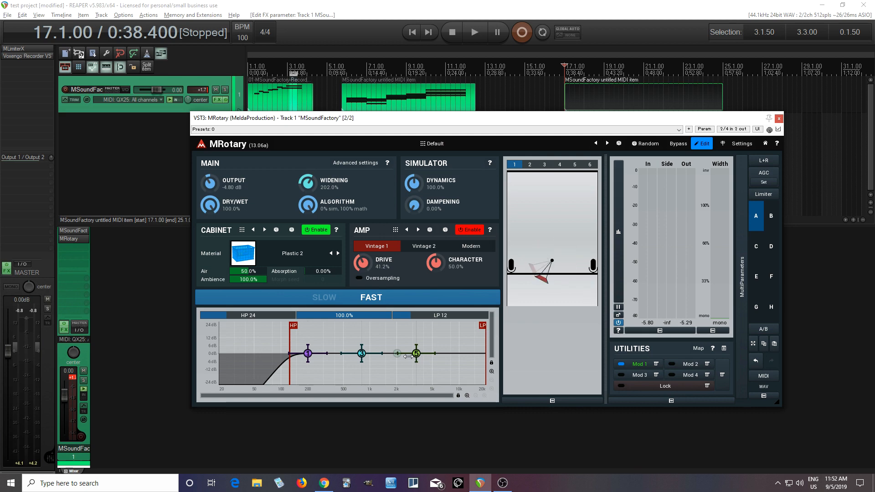
# - Try 2 and 5 rotating speakers in the geometry display and settle on 3
pyautogui.click(530, 166)
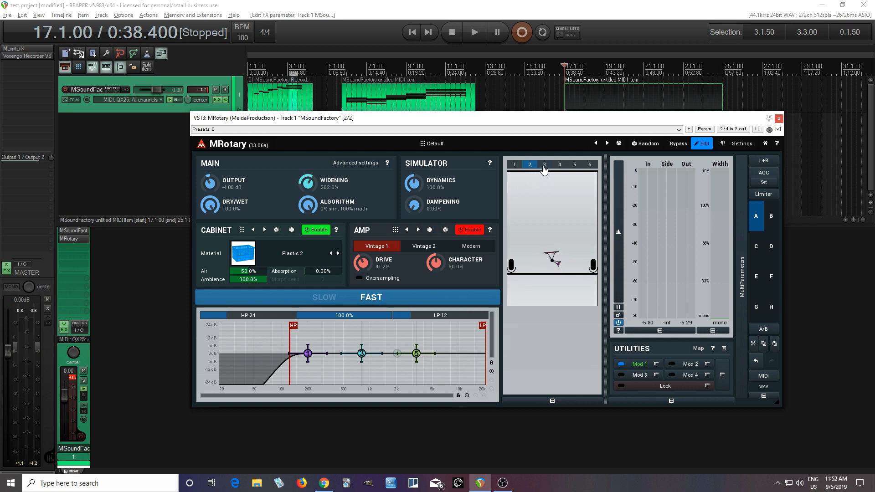
pyautogui.click(561, 166)
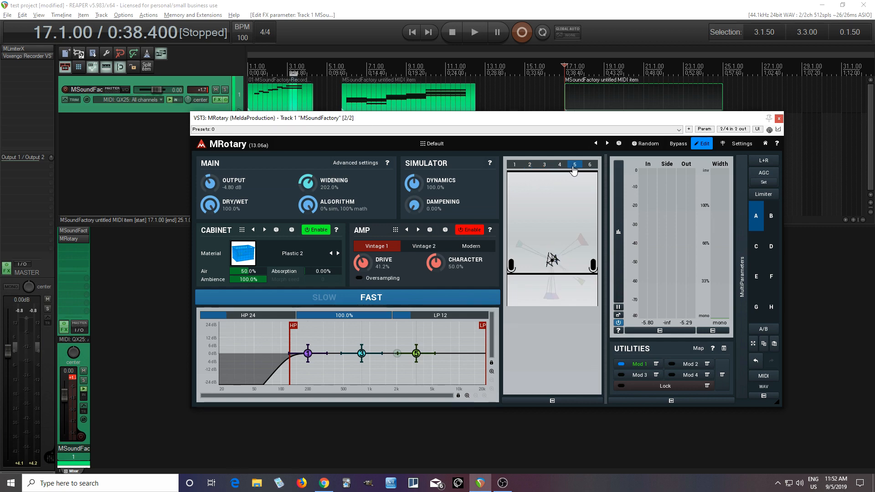
pyautogui.click(545, 165)
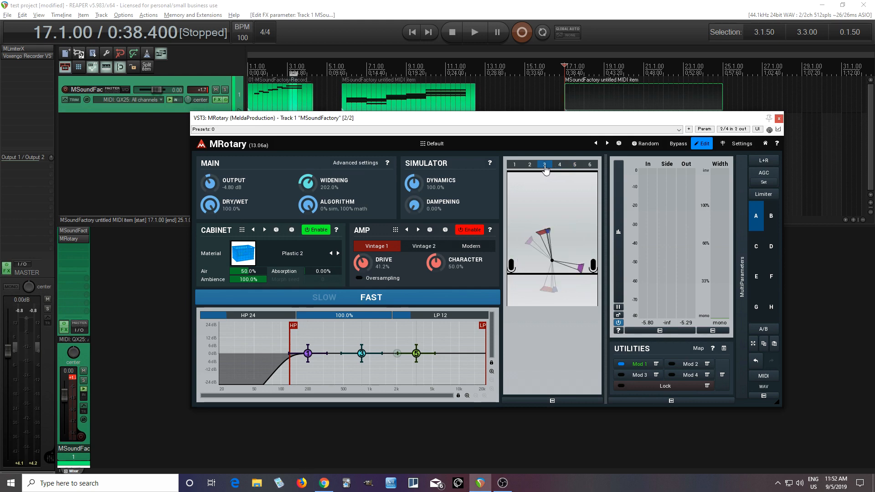